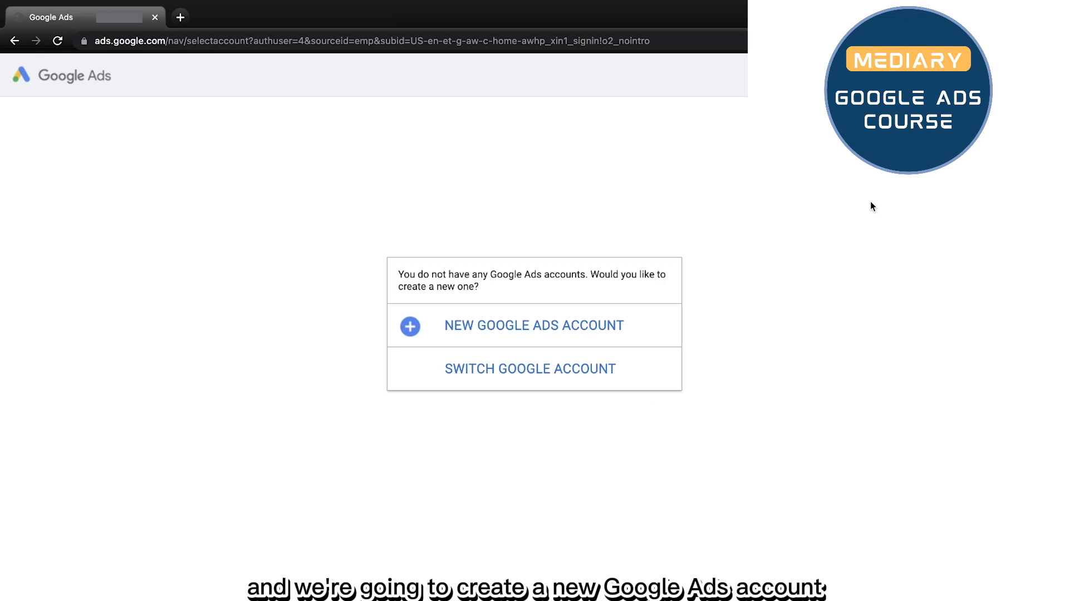
Step: Start creating a new Google Ads account and switch the setup to Expert Mode
left_click(546, 329)
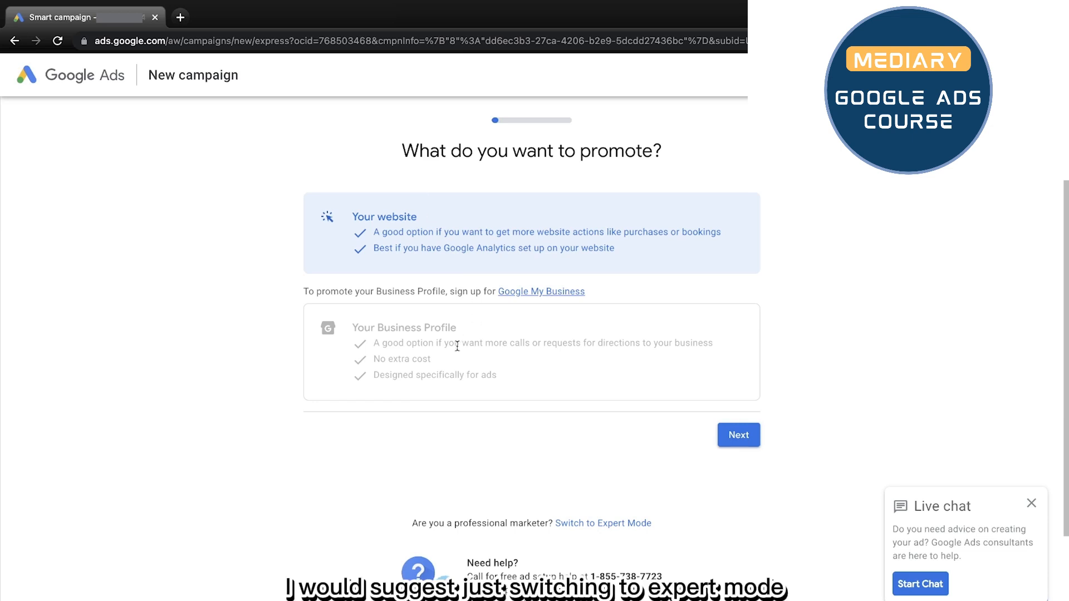
left_click(623, 526)
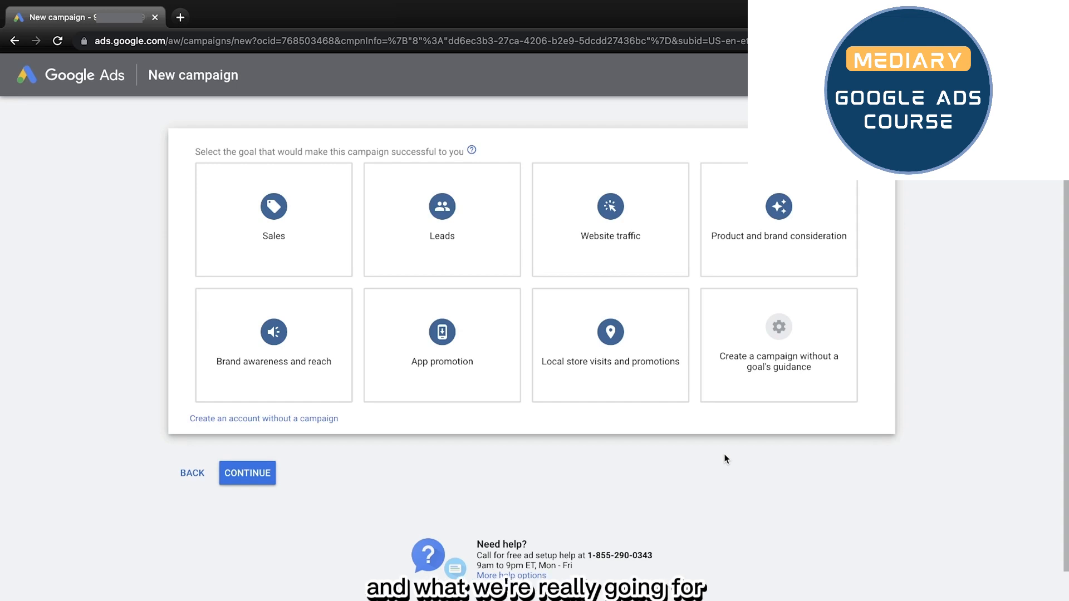
Step: Choose Website traffic as the goal of the new campaign
mouse_move(647, 255)
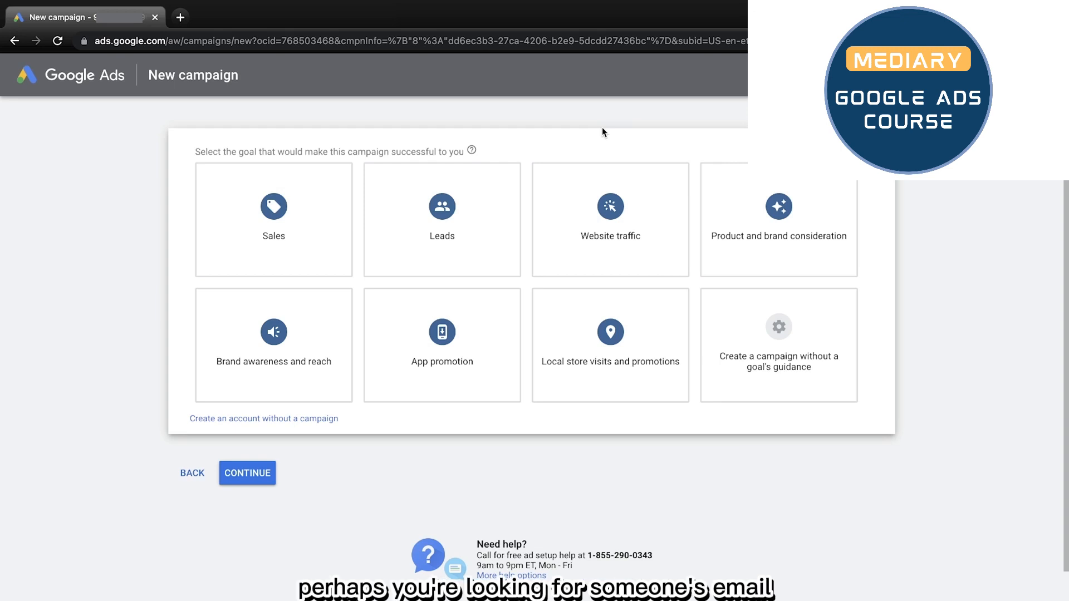
mouse_move(492, 184)
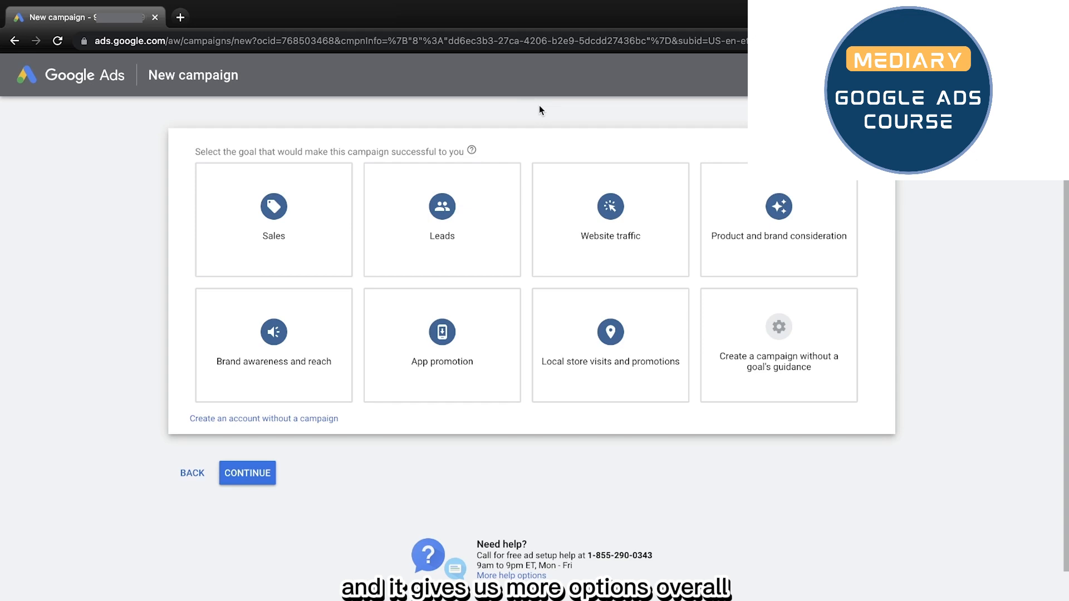
mouse_move(617, 196)
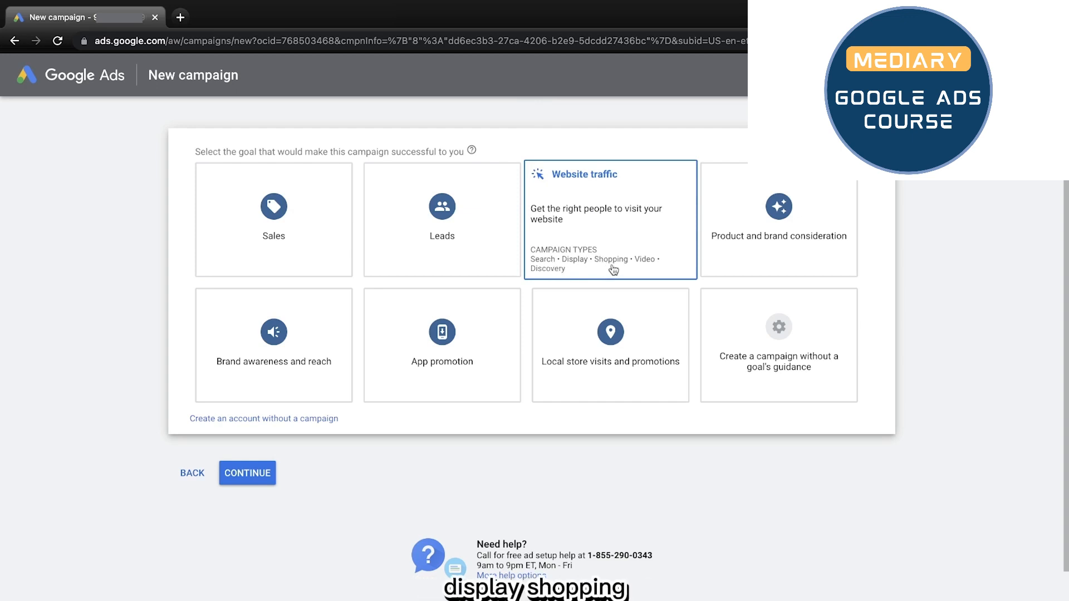
mouse_move(470, 265)
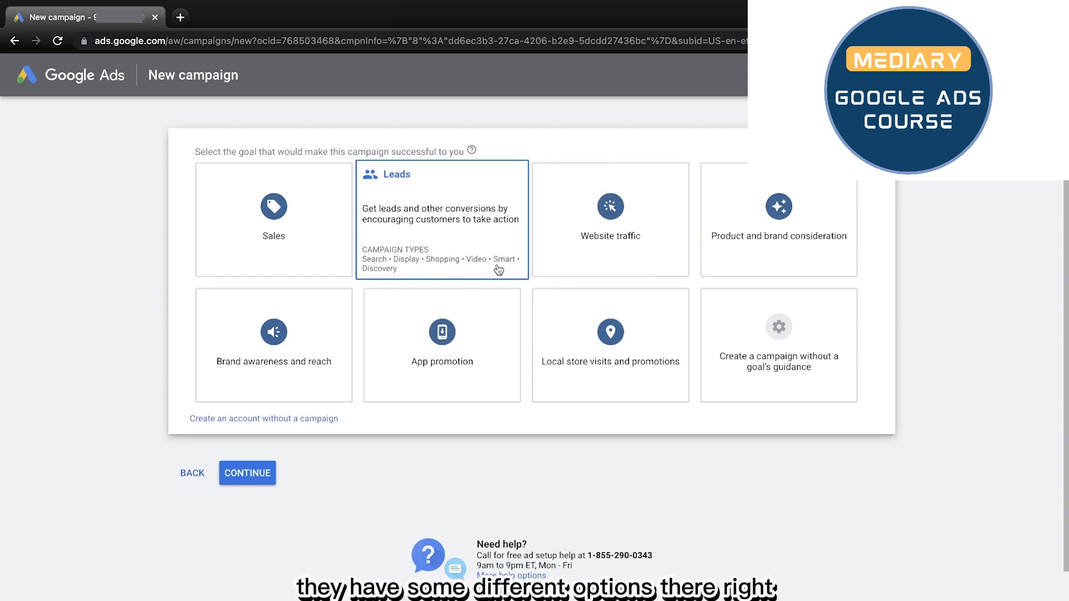
mouse_move(285, 385)
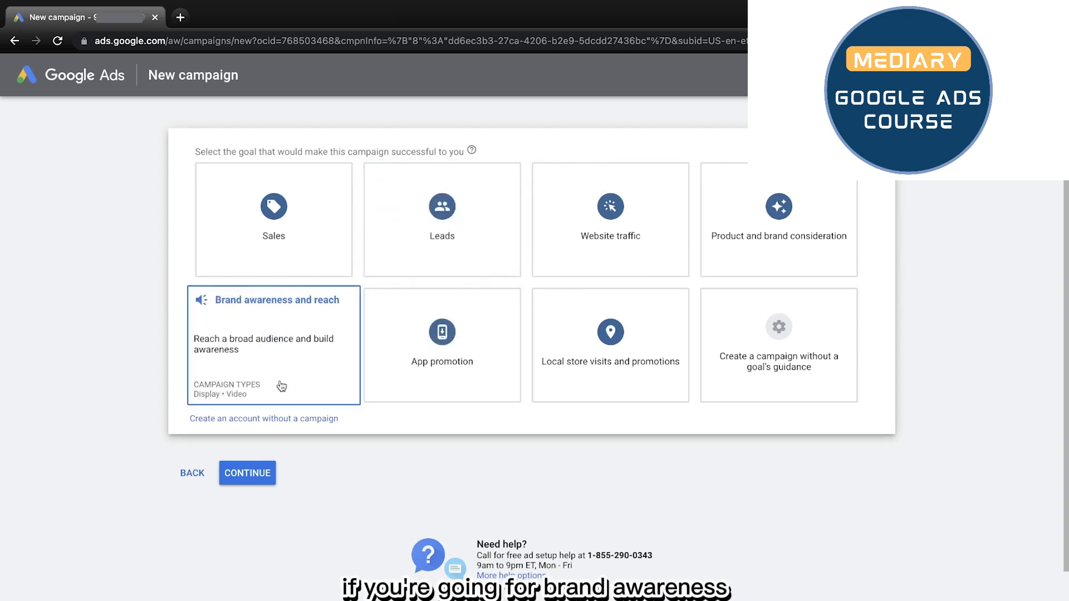
mouse_move(385, 398)
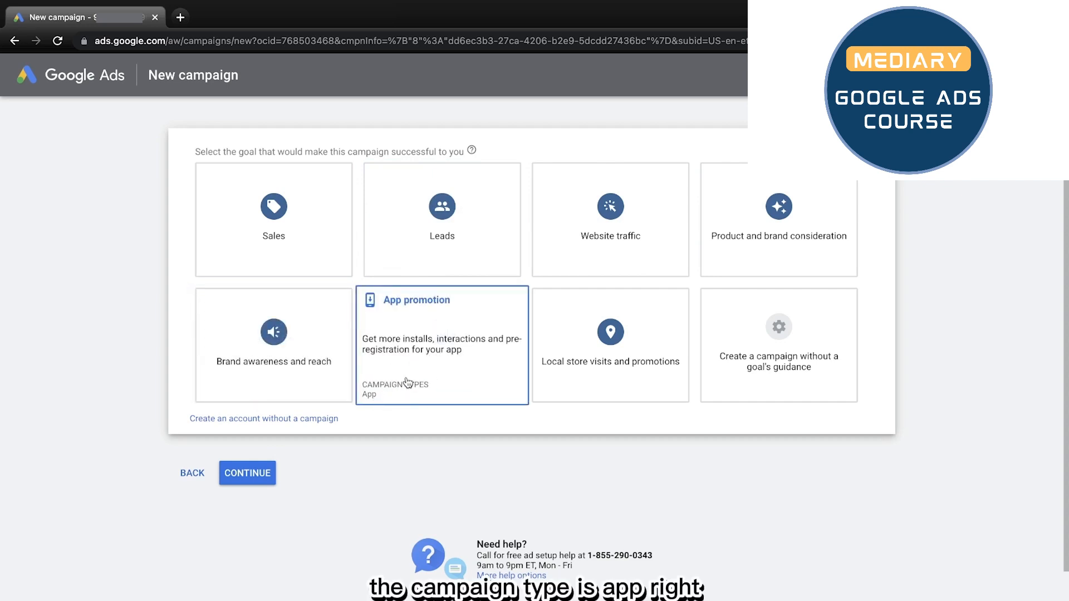
mouse_move(418, 248)
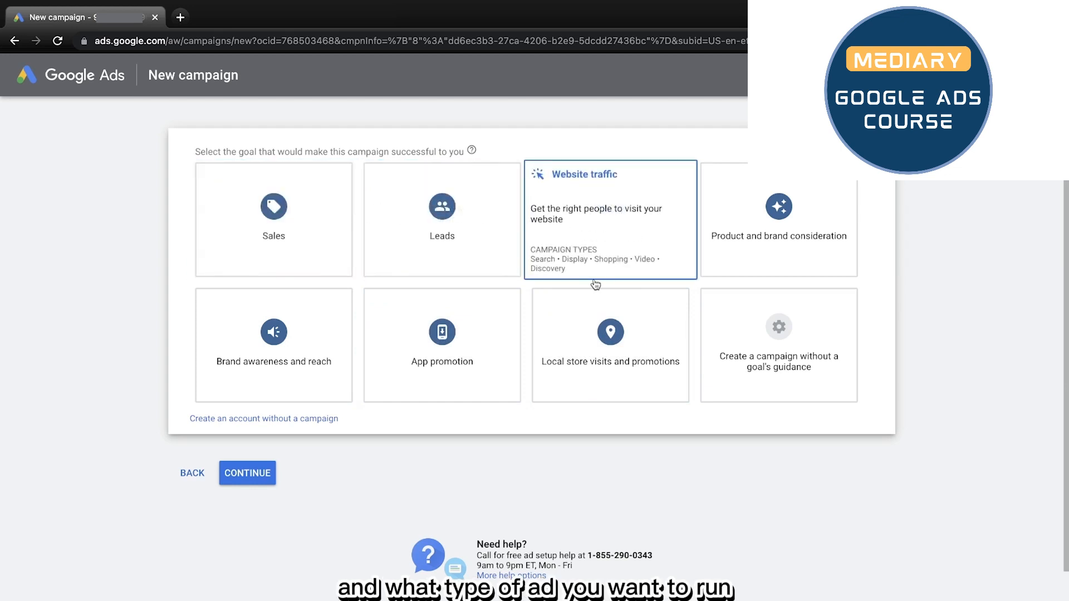
left_click(614, 239)
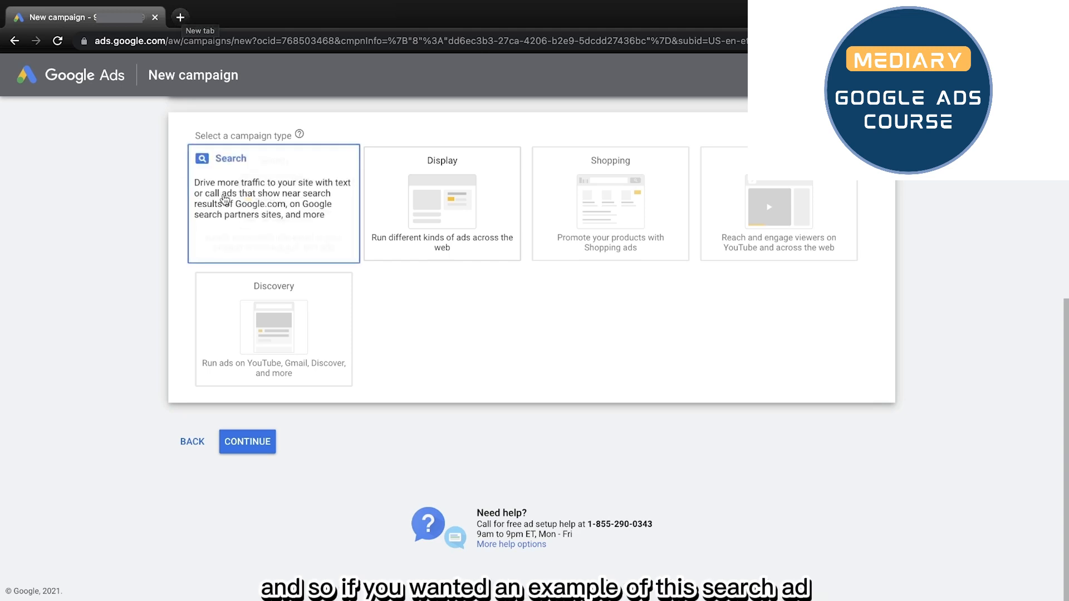
Step: Search Google for "marketing agency new york" in a new browser tab
left_click(182, 16)
type("mark")
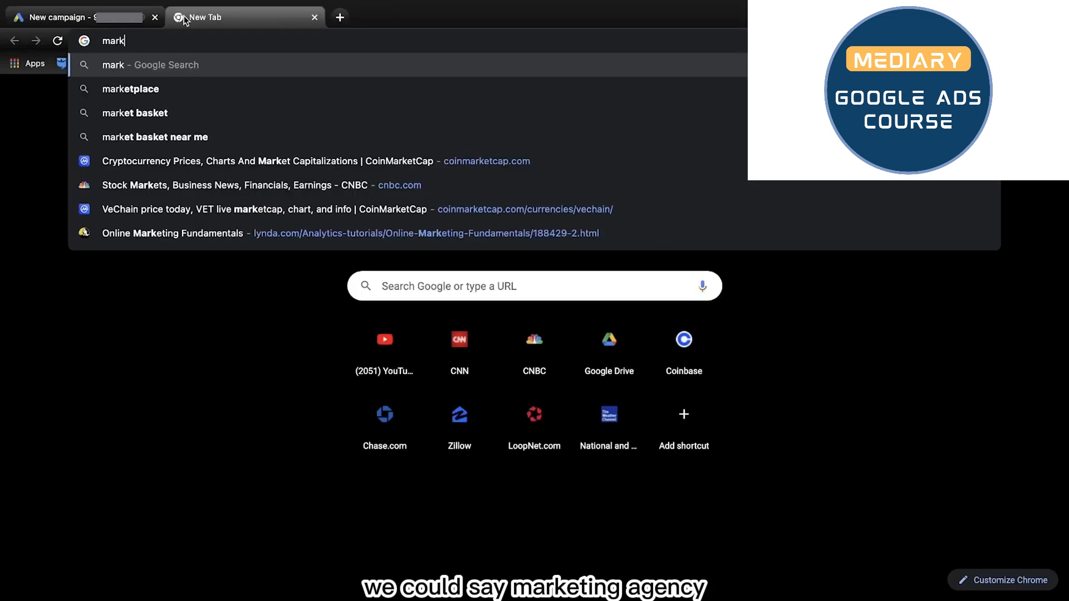
type("eting agency ")
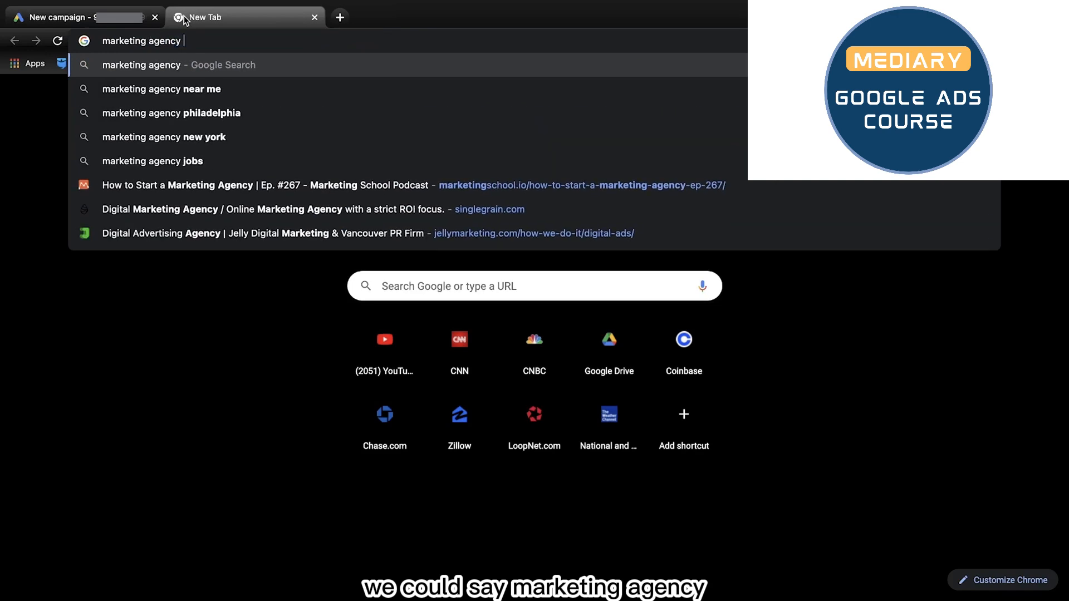
type("new")
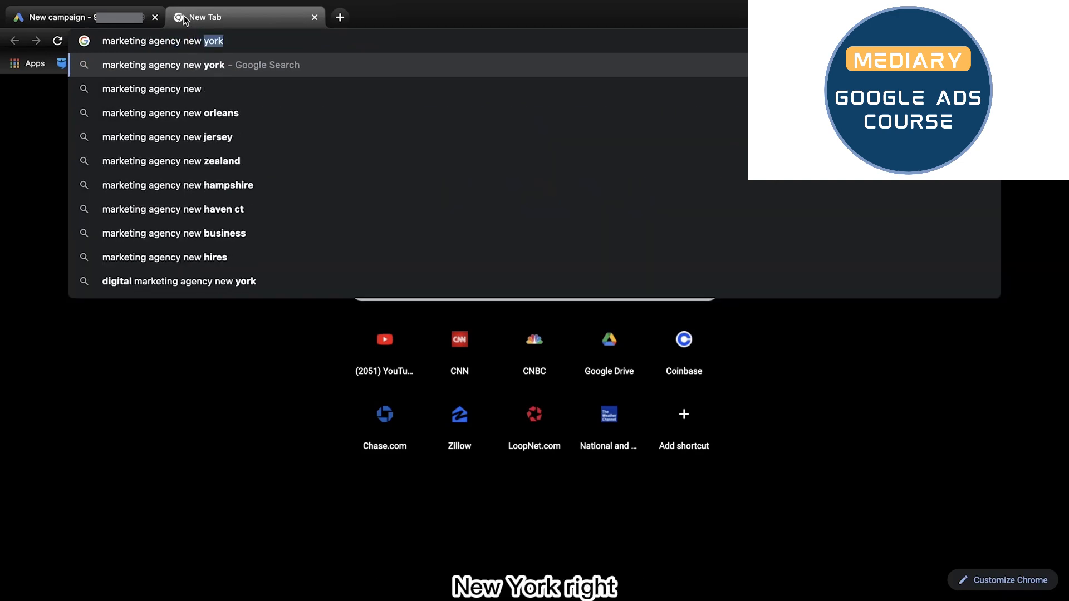
key("Return")
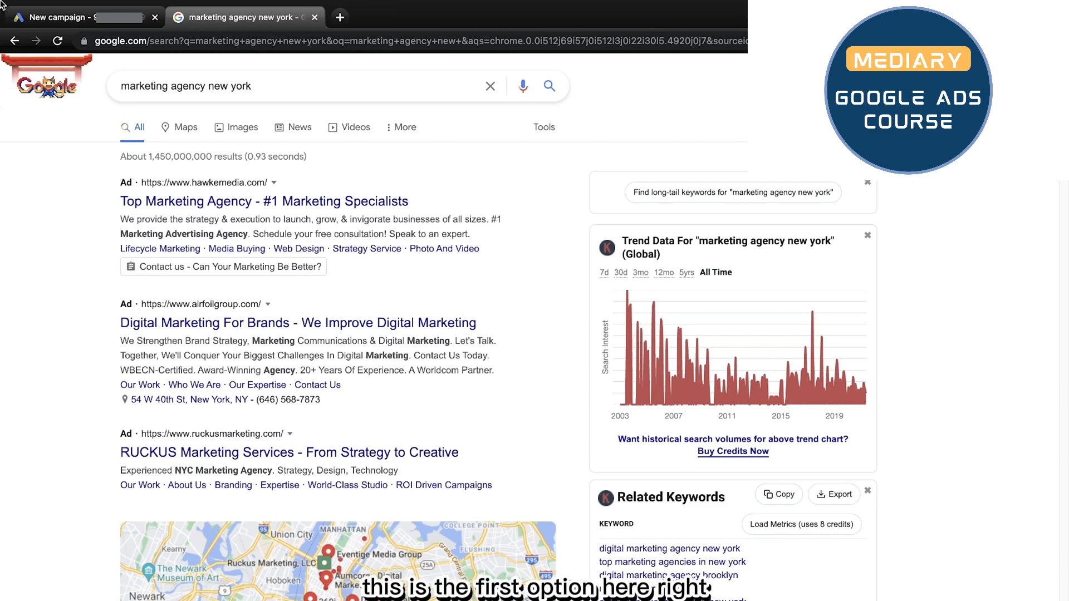
Step: Compare the Search campaign type with the text ads in the marketing agency results, ending back on the campaign setup page
left_click(84, 22)
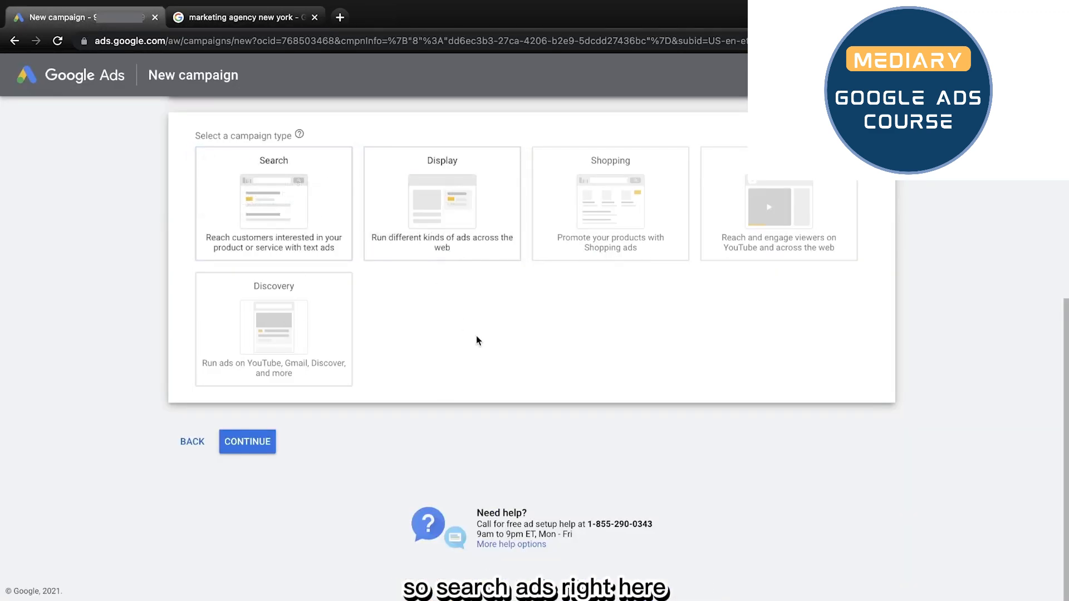
left_click(231, 21)
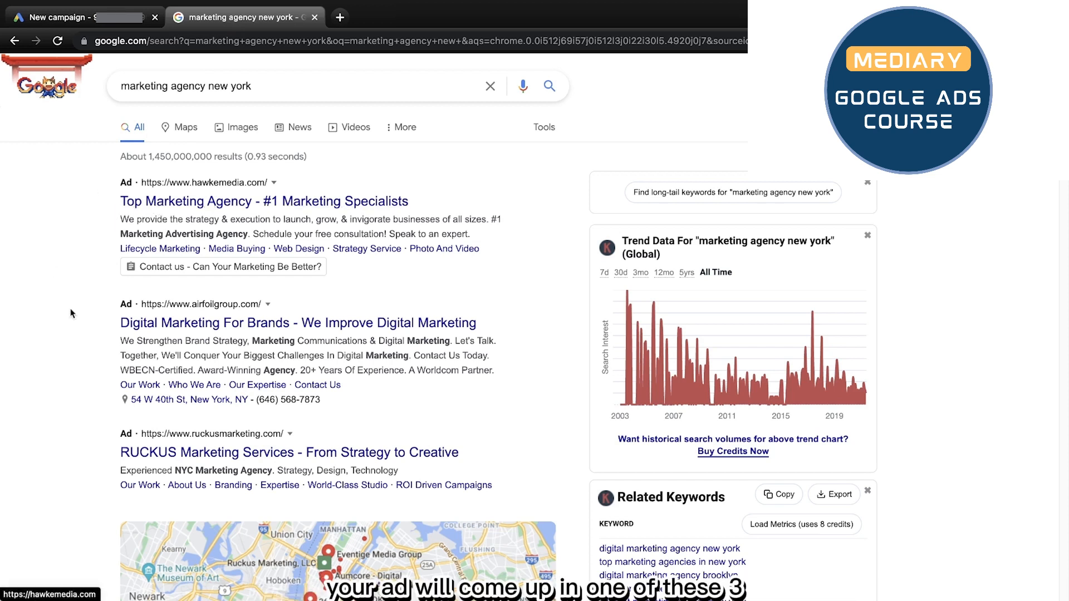
scroll(100, 401, "down", 7)
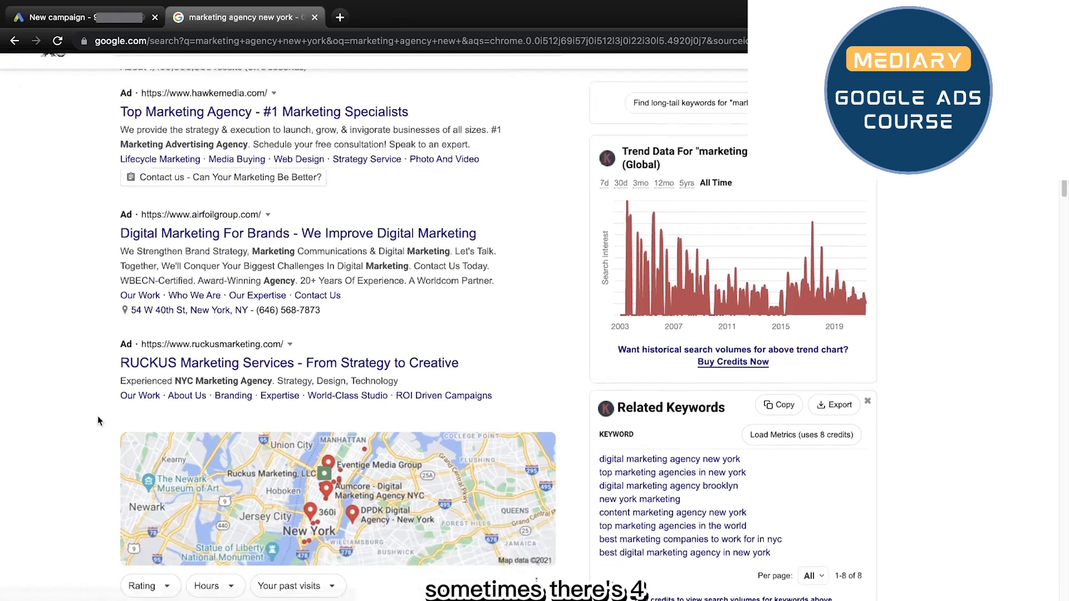
scroll(122, 373, "down", 6)
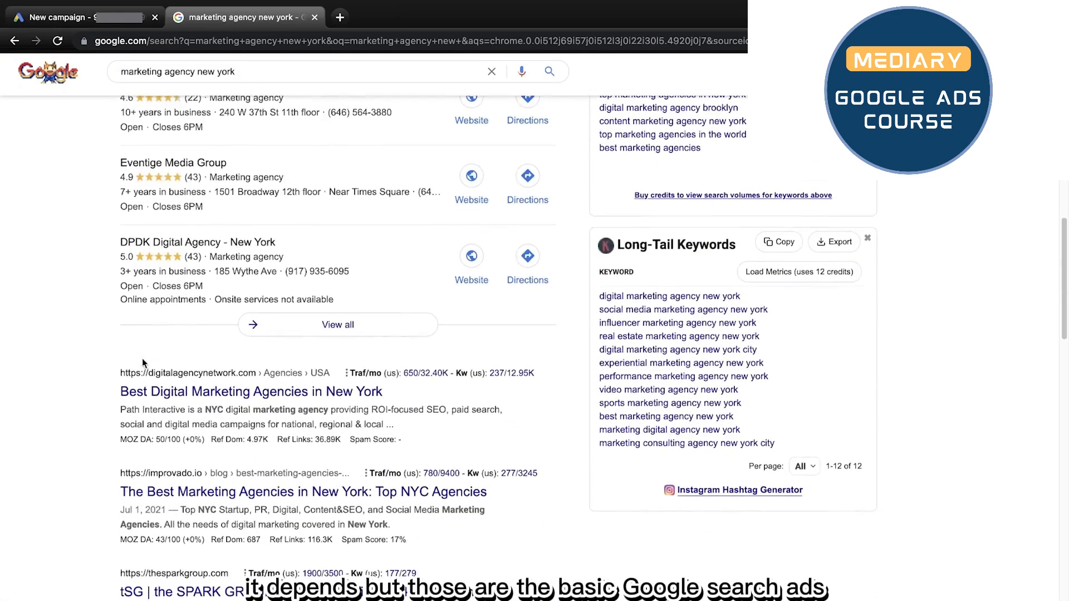
scroll(142, 357, "up", 13)
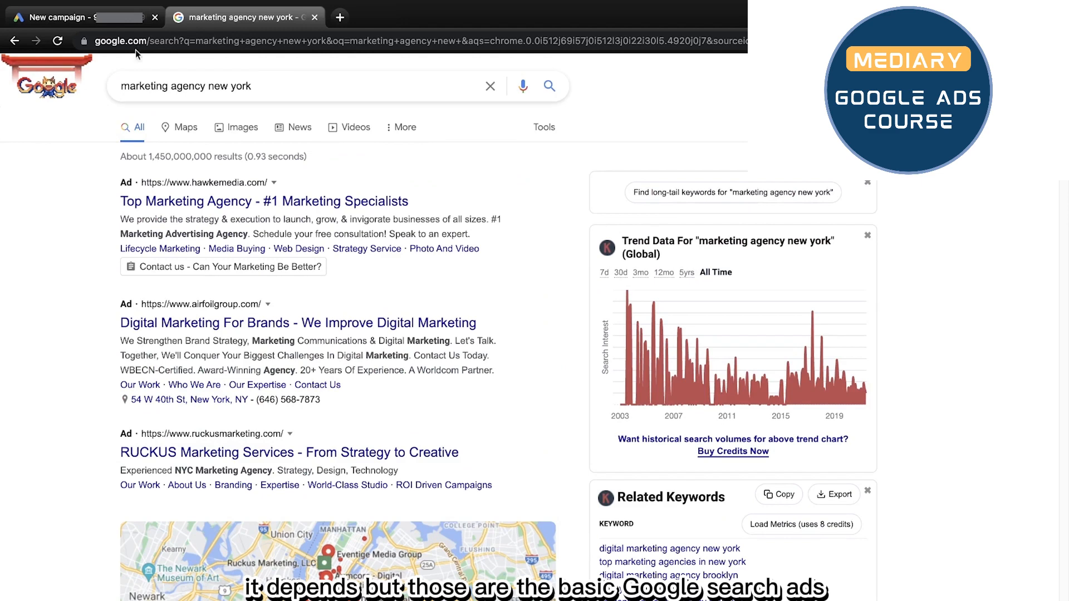
left_click(85, 20)
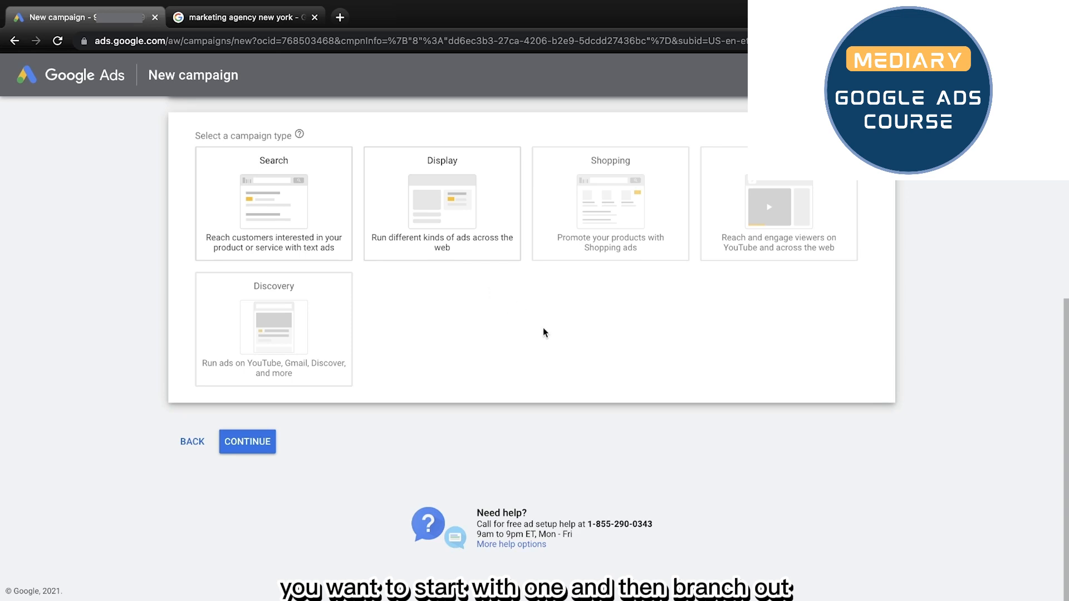
Step: Search Google for "organic protein powder" in another new browser tab
mouse_move(676, 249)
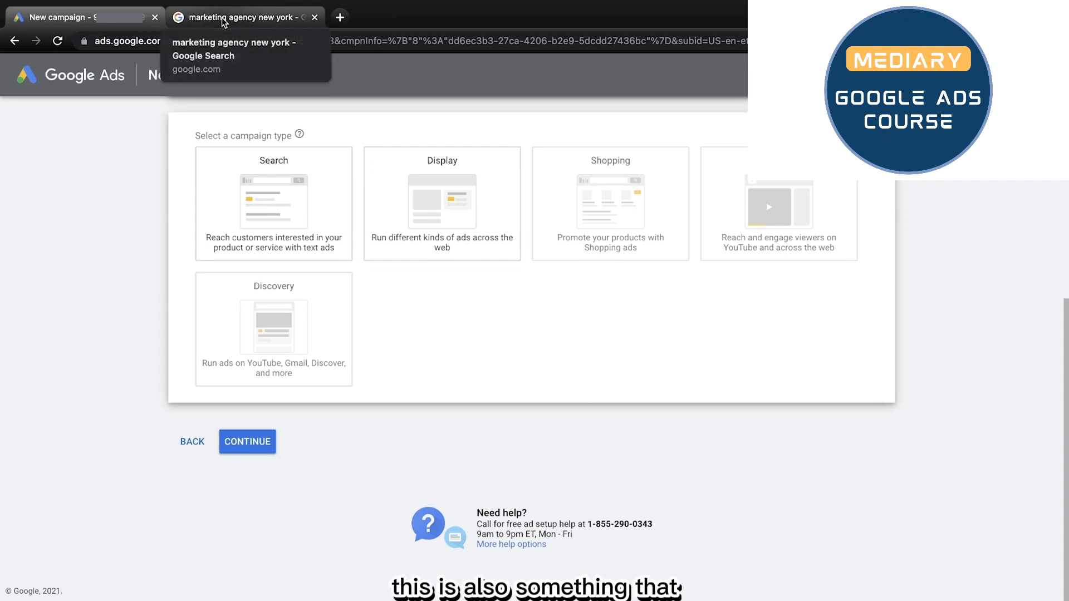
left_click(339, 17)
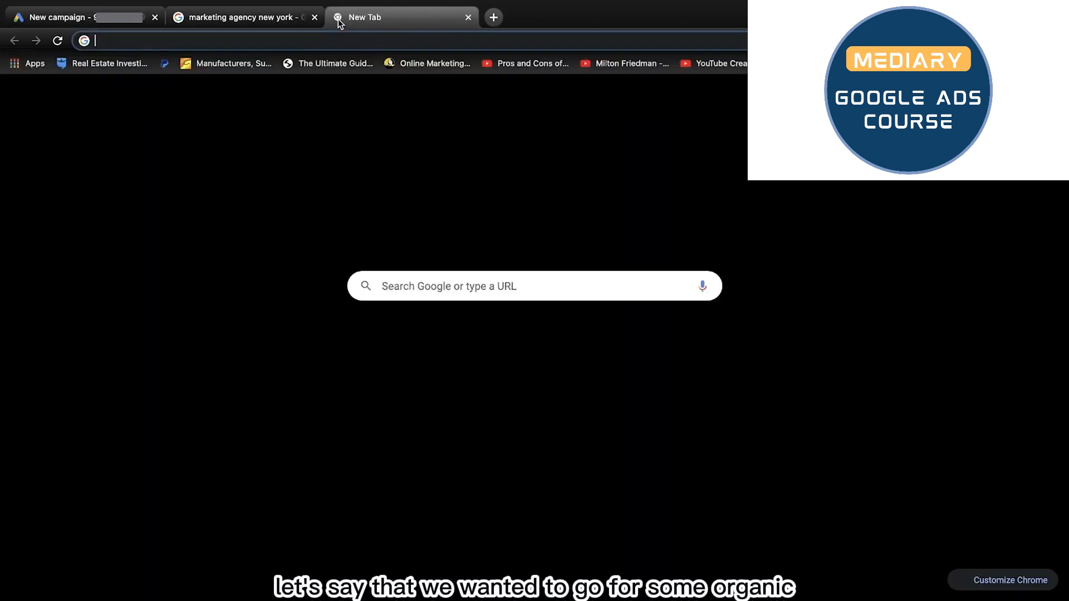
type("orgsani")
key("BackSpace")
key("BackSpace")
key("BackSpace")
key("BackSpace")
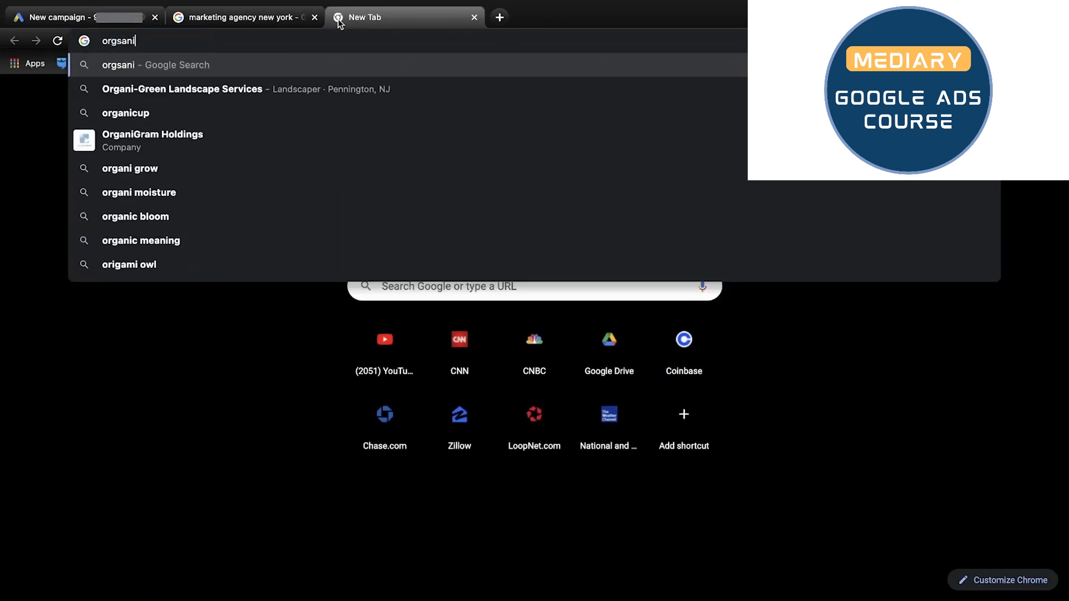
type("anic")
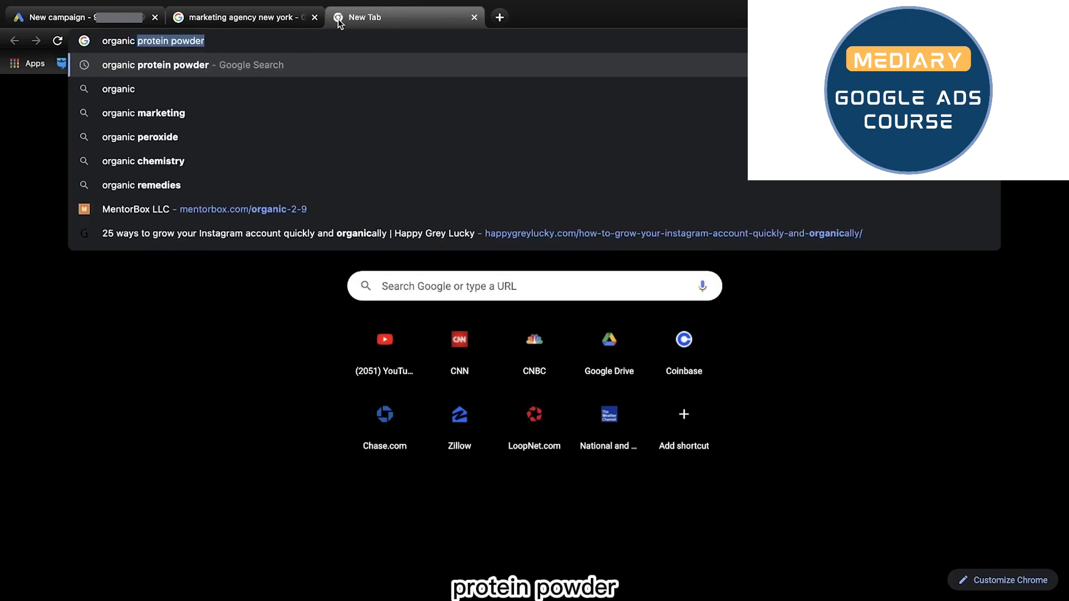
key("Return")
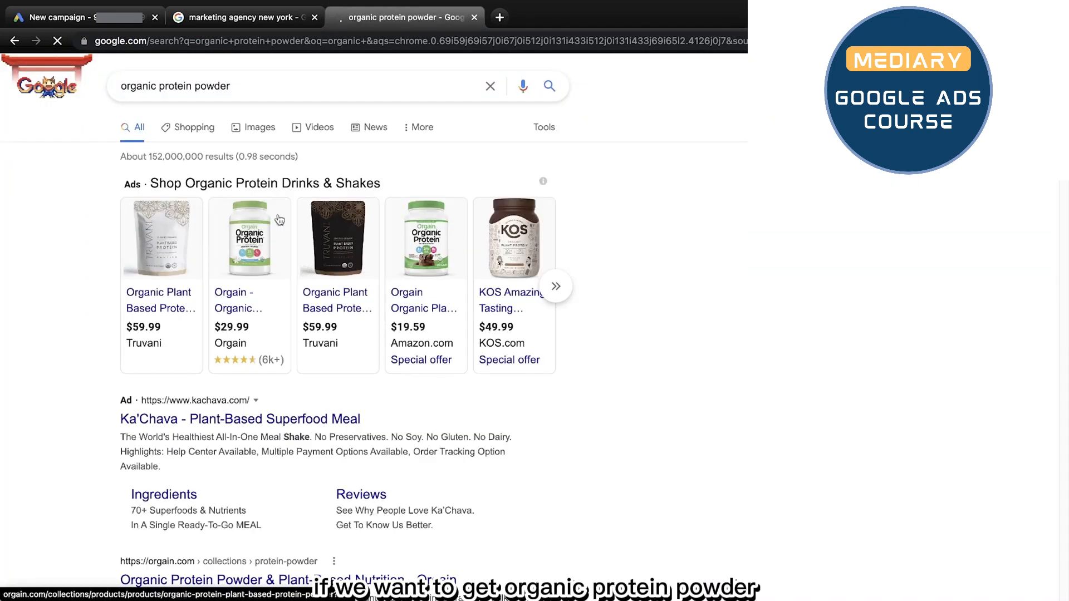
Step: Show the Shopping results for organic protein powder and examine the sponsored products and their Ads heading
left_click(181, 130)
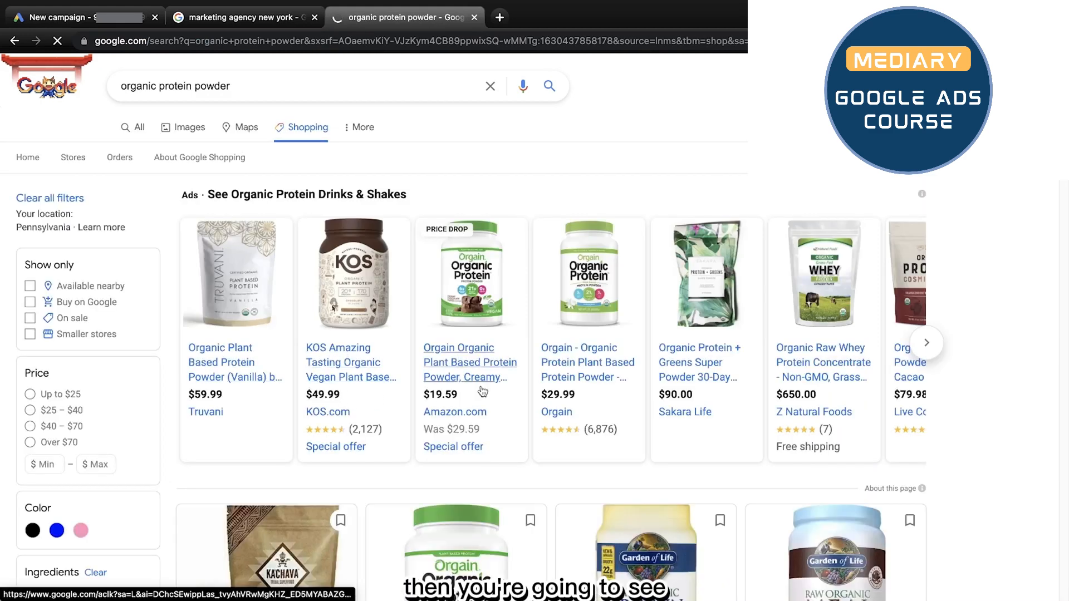
scroll(565, 352, "down", 7)
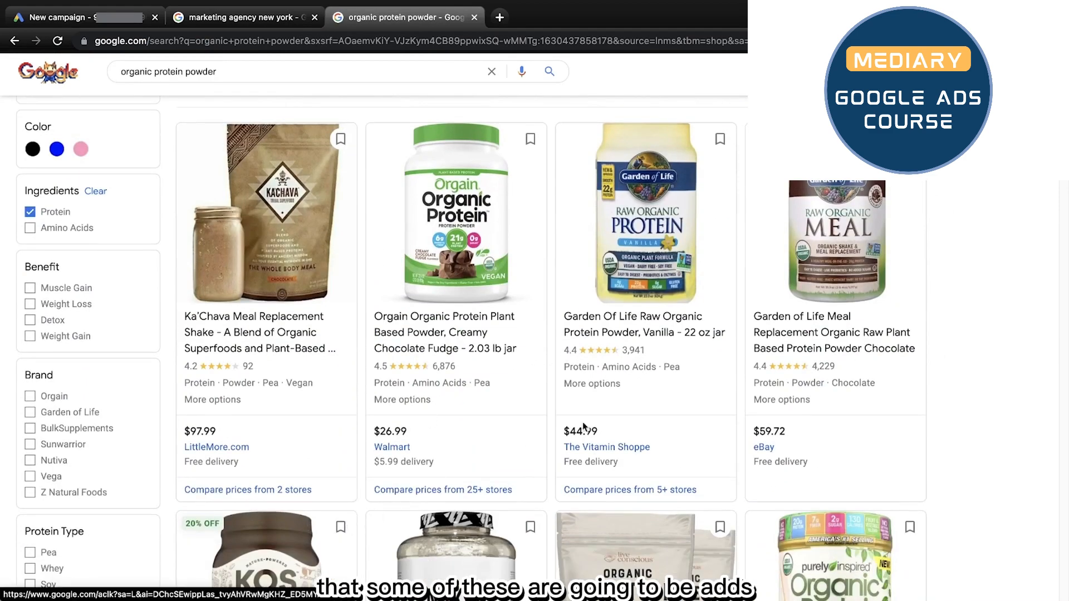
scroll(504, 281, "down", 4)
scroll(505, 281, "down", 4)
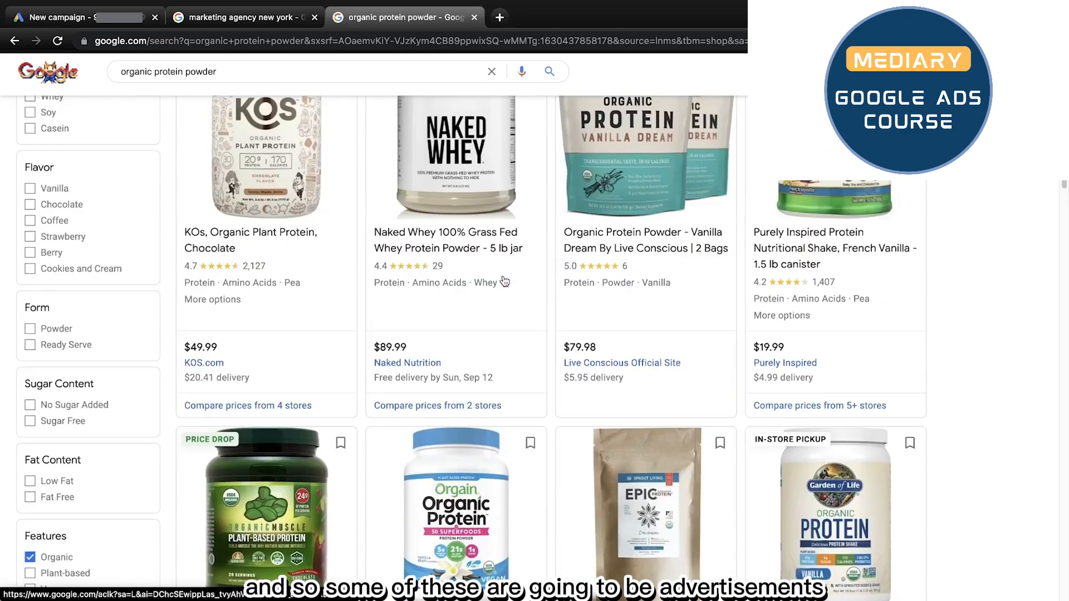
scroll(504, 281, "up", 15)
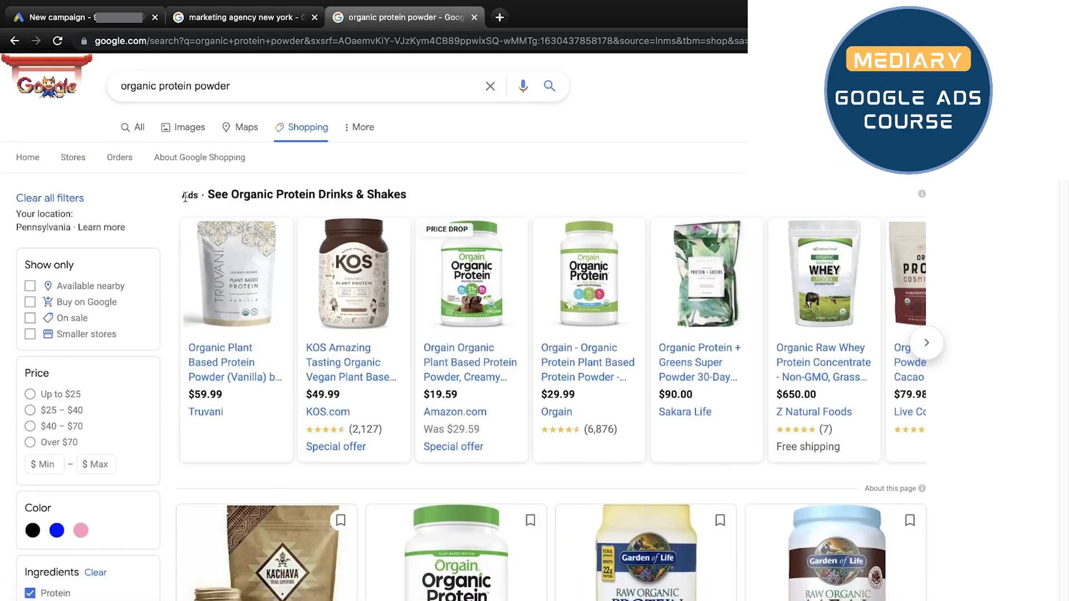
left_click_drag(181, 194, 409, 195)
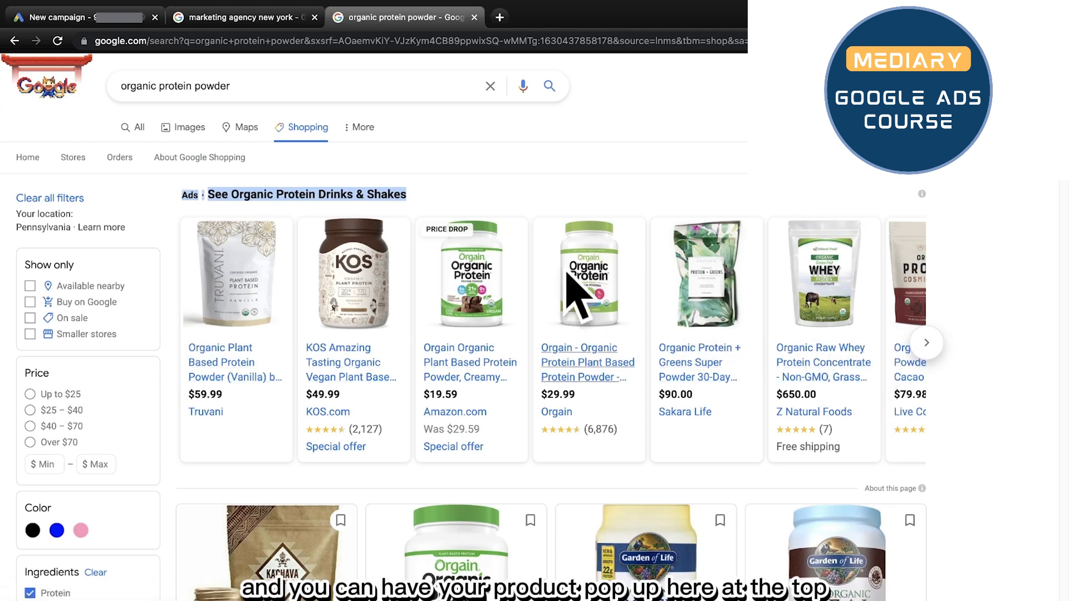
left_click(461, 177)
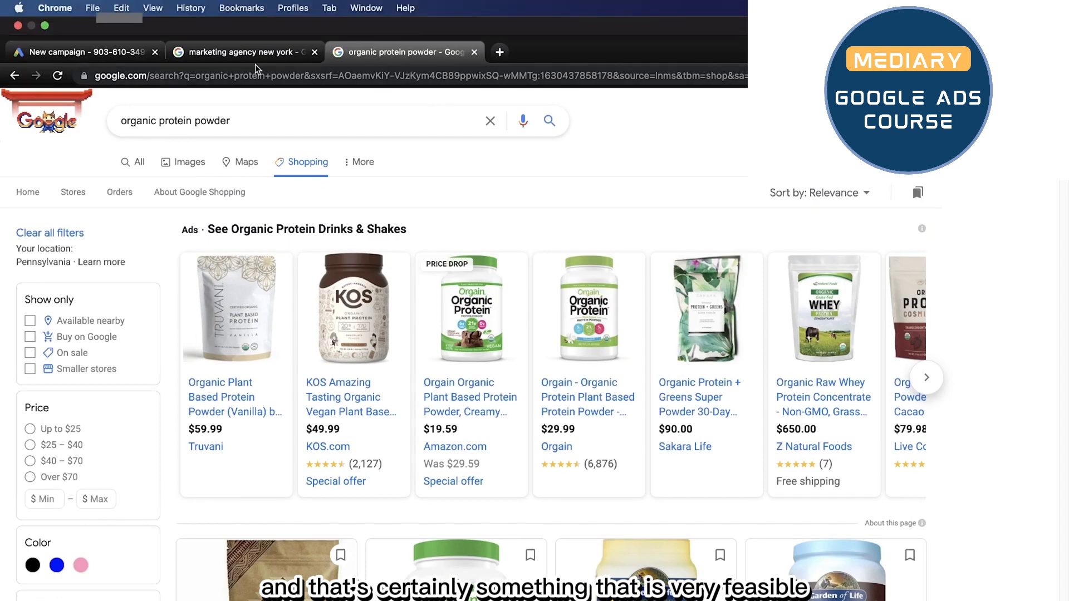
Step: Return to the new campaign page and review the Video and Discovery campaign types
left_click(249, 57)
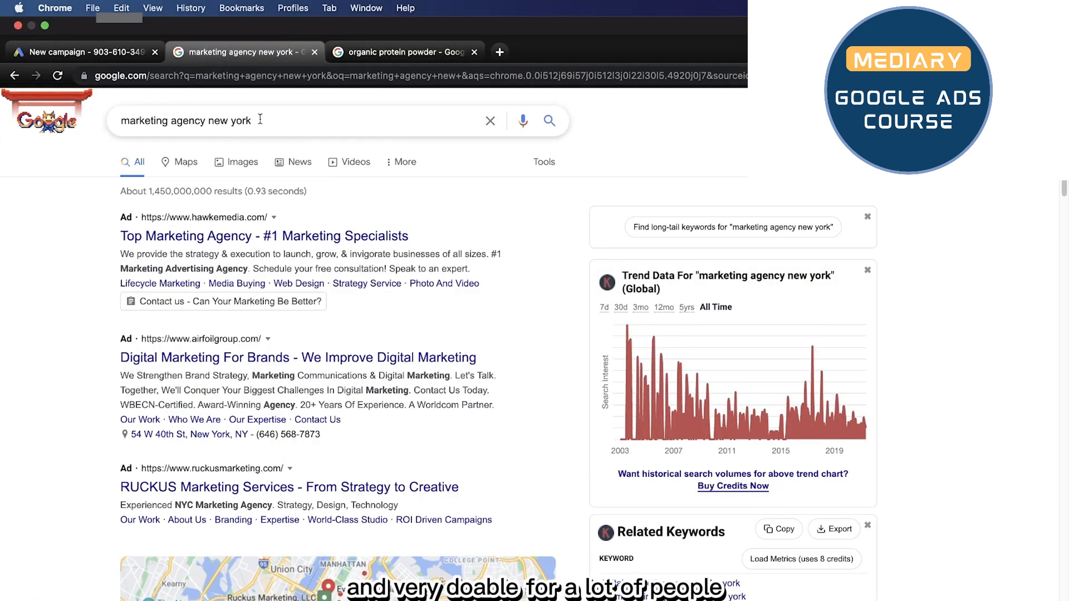
left_click(83, 17)
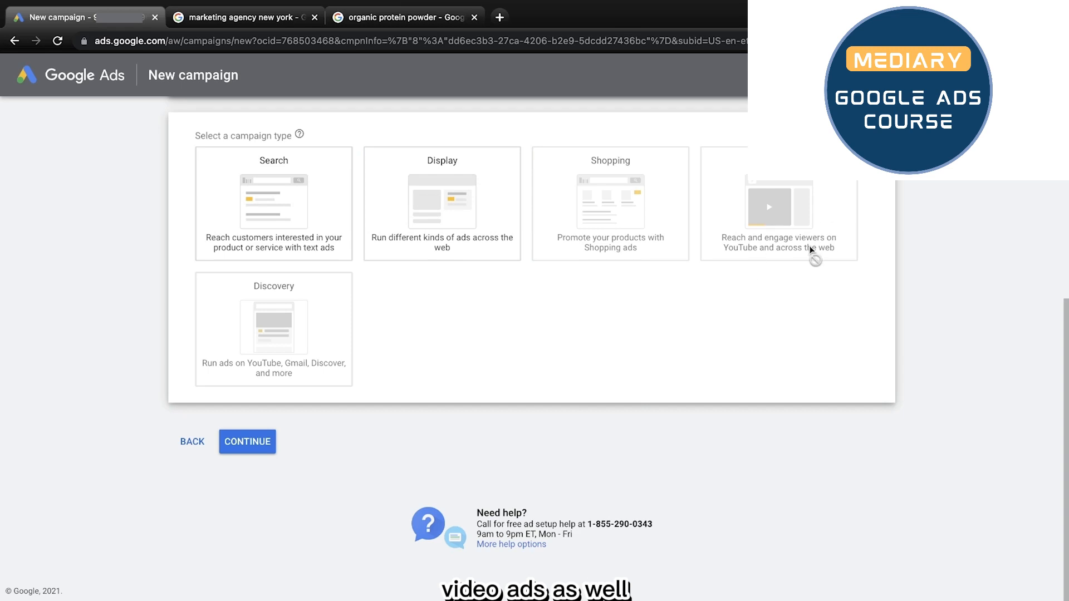
mouse_move(810, 245)
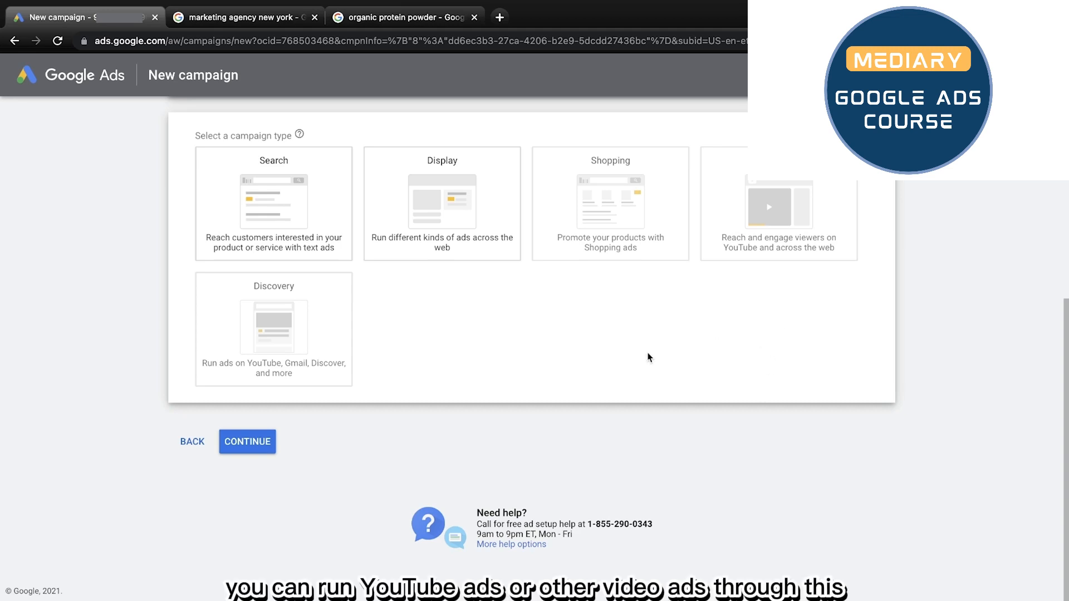
mouse_move(212, 377)
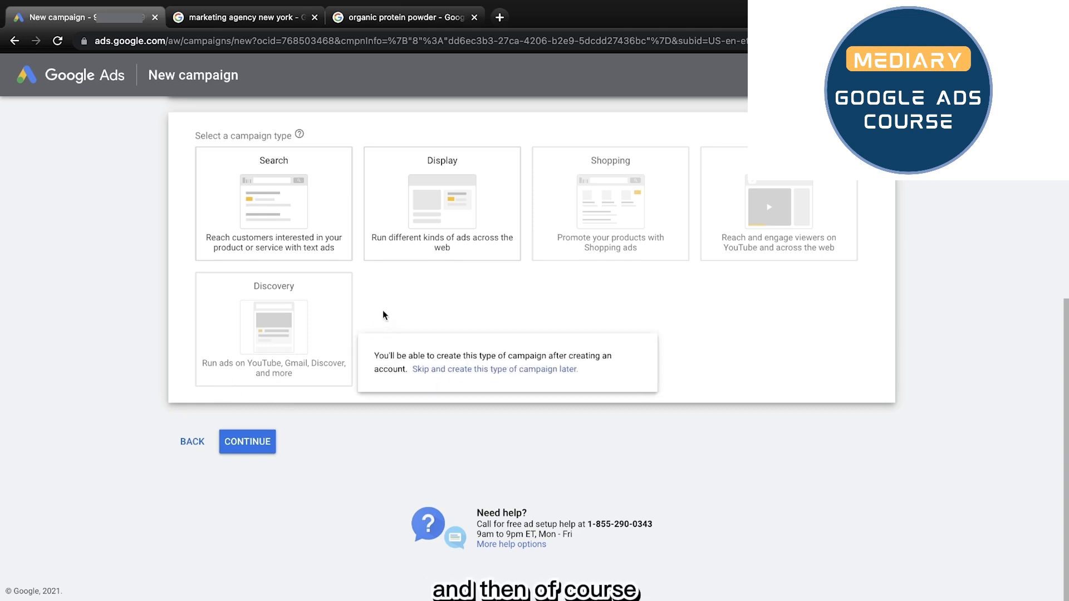
mouse_move(300, 369)
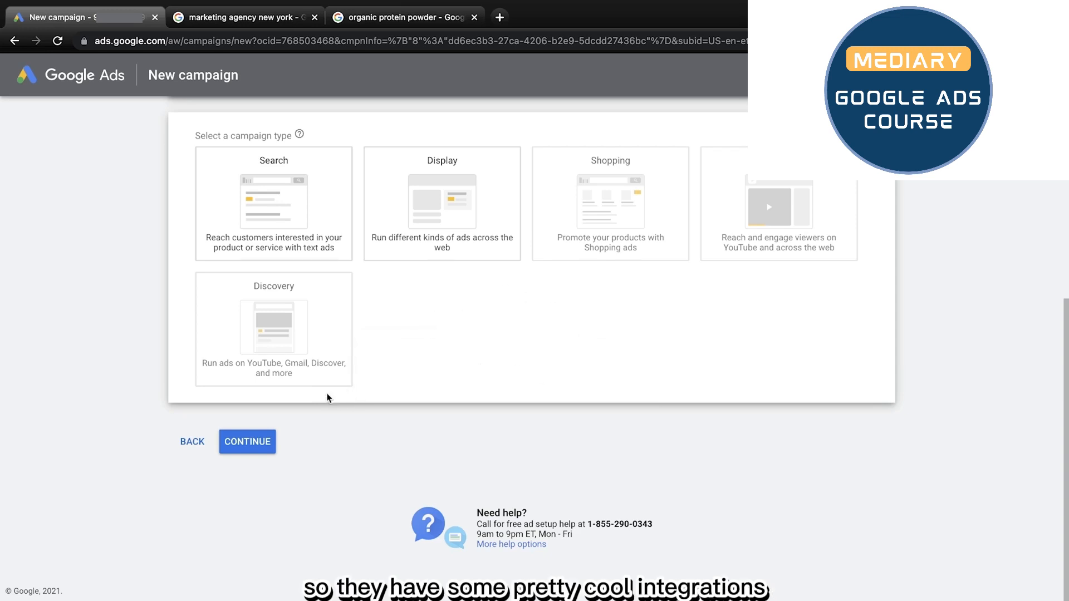
left_click(296, 207)
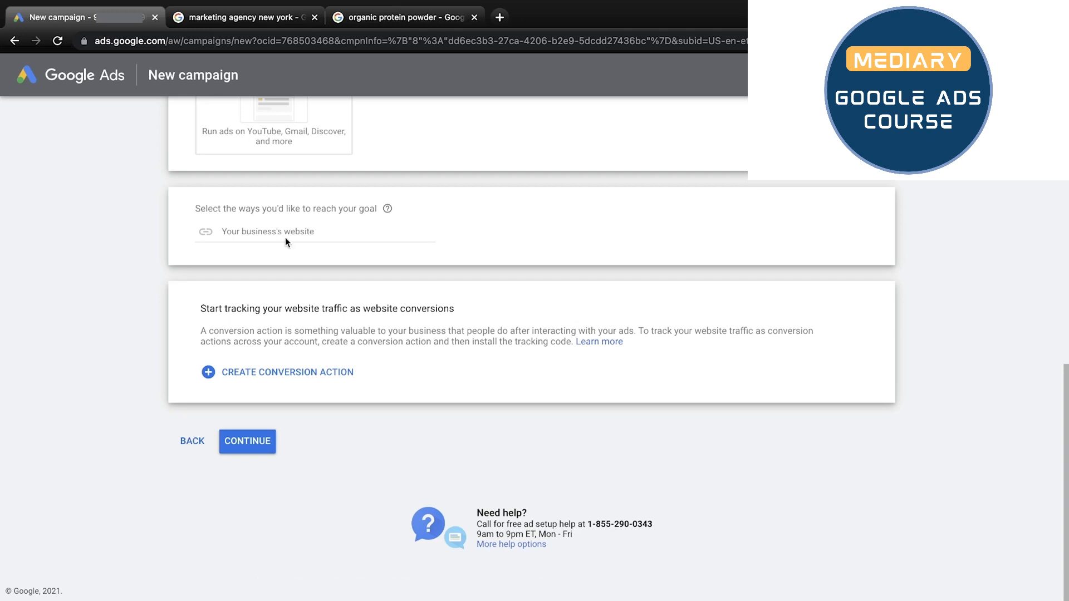
left_click(285, 237)
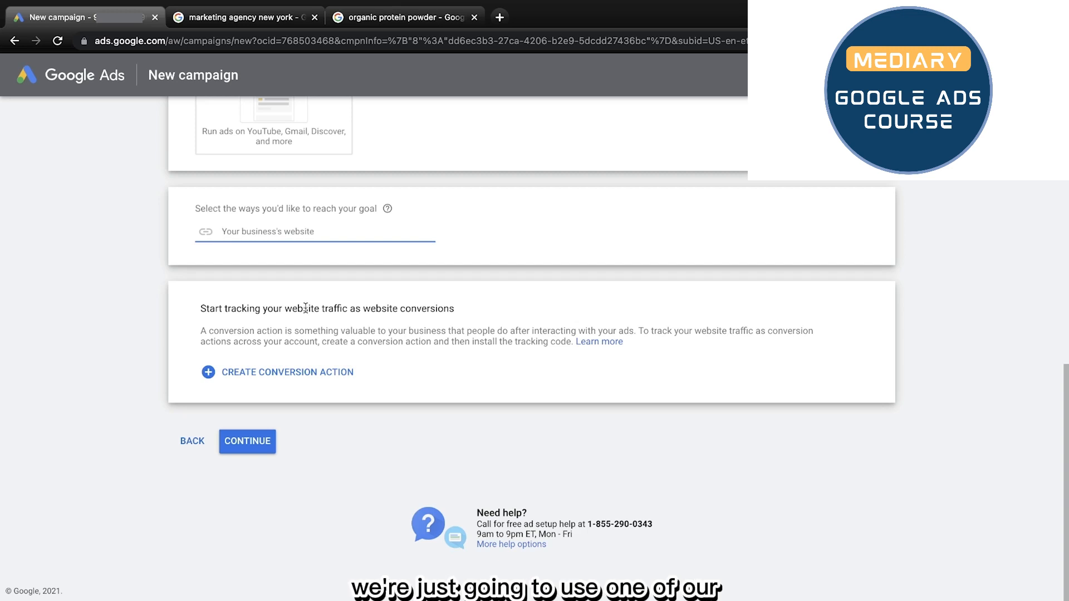
type("www.")
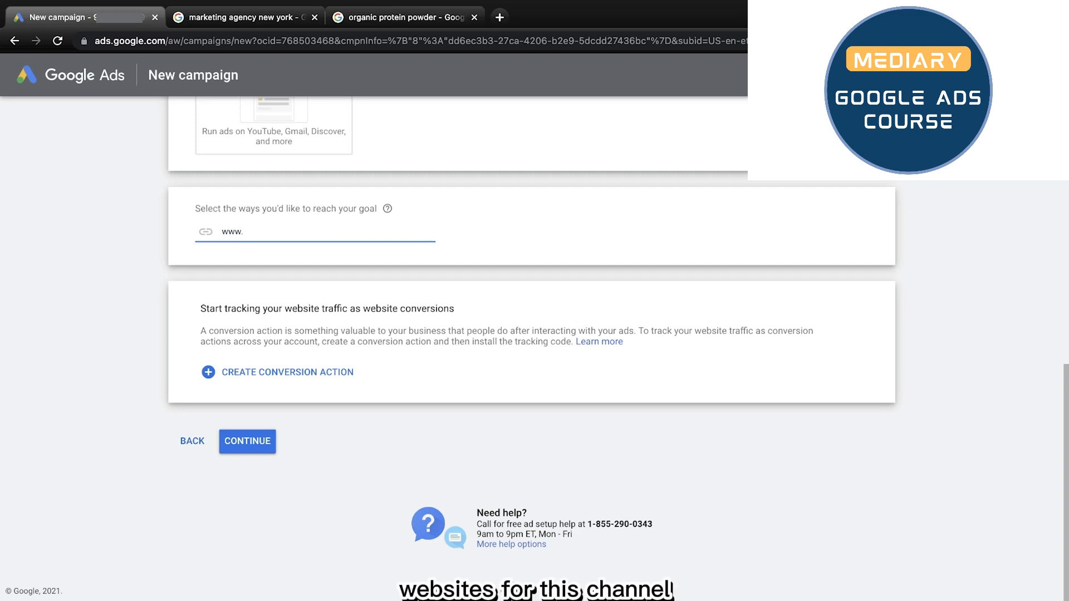
type("santre=")
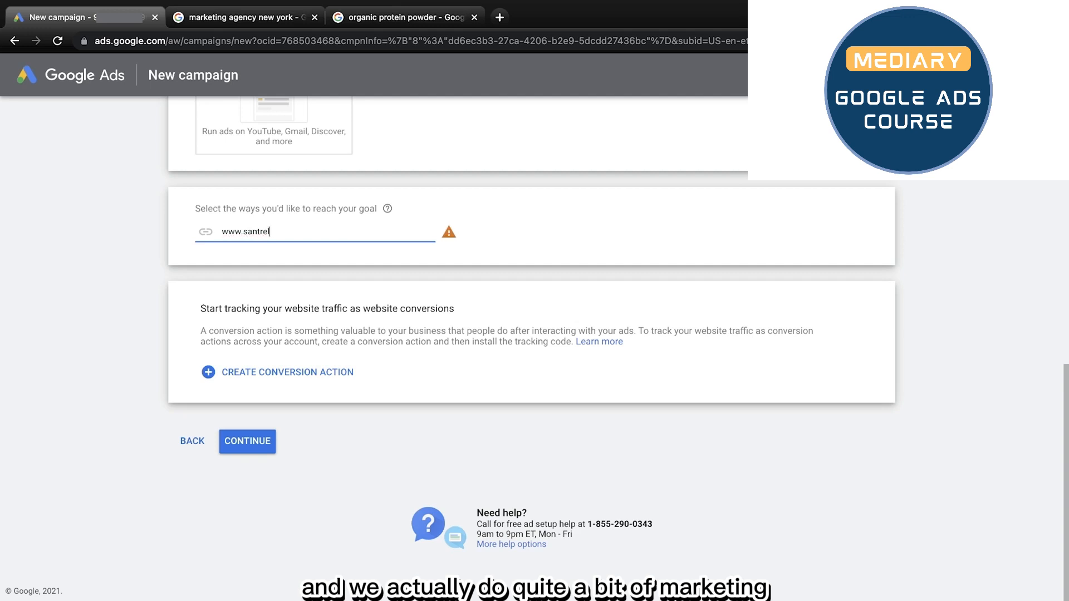
type("media.com")
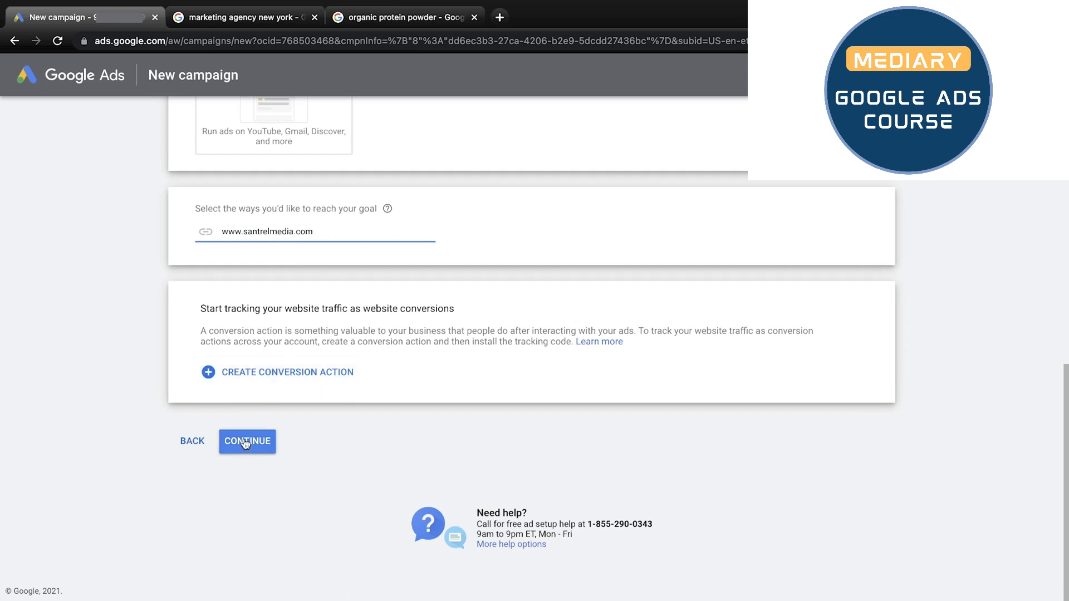
Step: Review the website conversion tracking section and continue to the campaign settings without creating a conversion action
left_click_drag(217, 312, 464, 326)
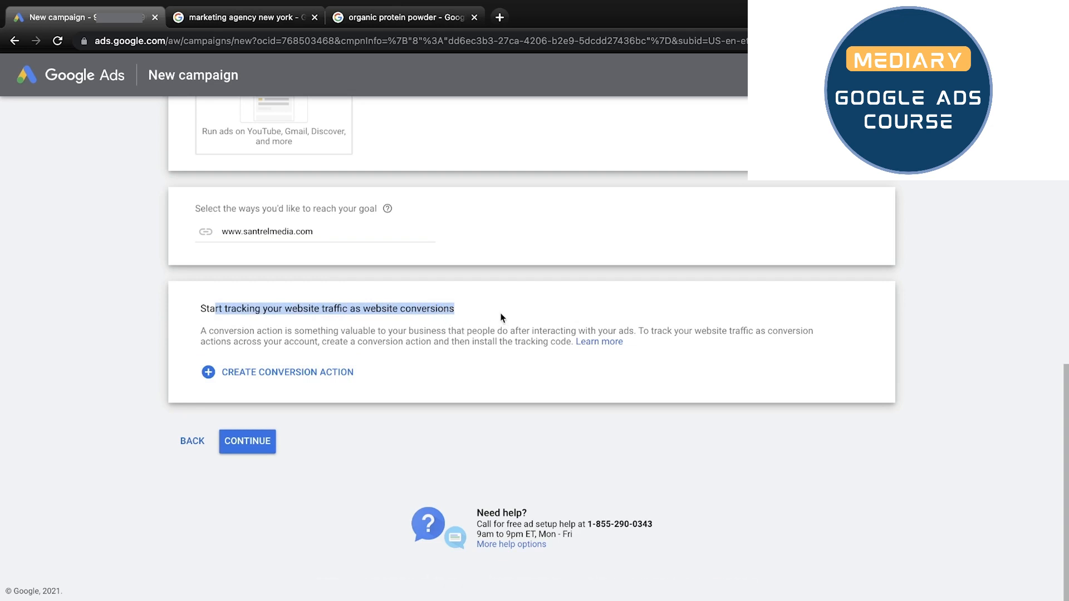
left_click(315, 425)
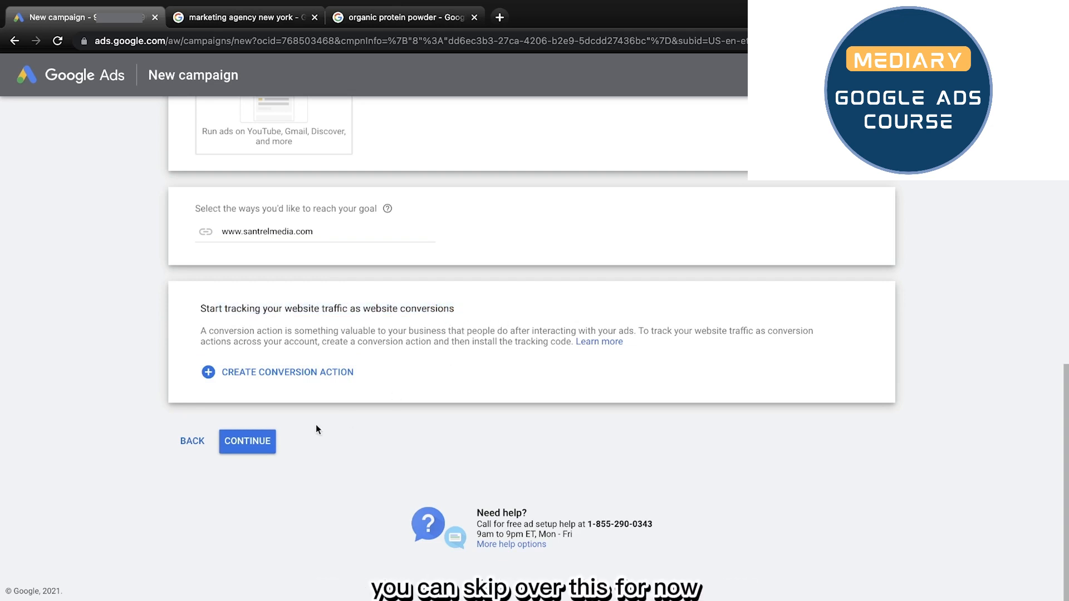
left_click(254, 445)
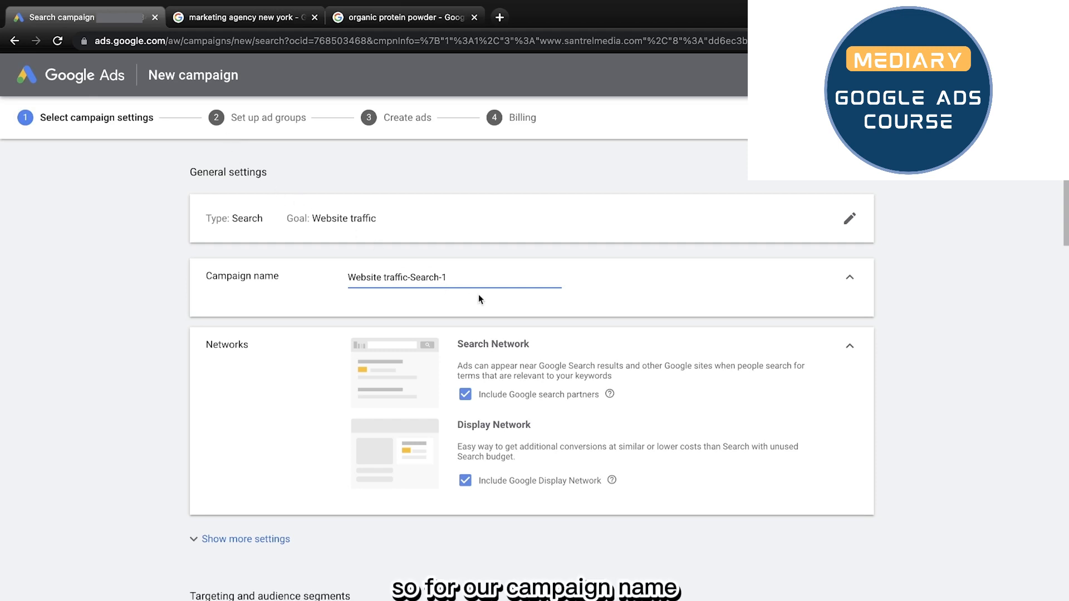
Step: Rename the campaign as "Website Marketing ads #1"
key("BackSpace")
key("BackSpace")
key("BackSpace")
key("BackSpace")
key("BackSpace")
key("BackSpace")
key("BackSpace")
key("BackSpace")
key("BackSpace")
key("BackSpace")
key("BackSpace")
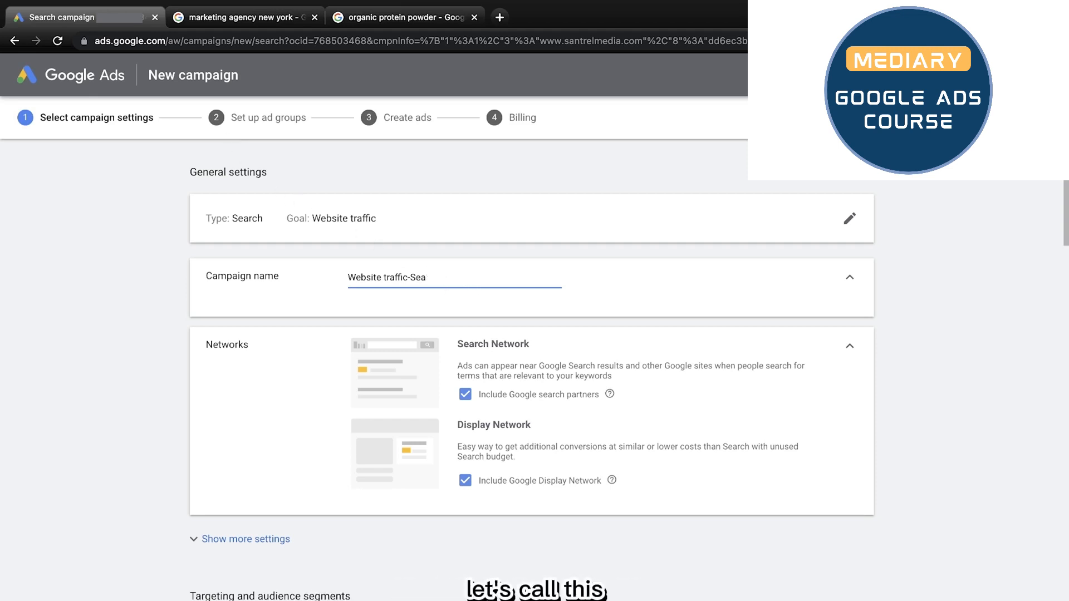
key("BackSpace")
key("BackSpace")
key("BackSpace")
key("BackSpace")
key("BackSpace")
key("BackSpace")
key("BackSpace")
key("BackSpace")
key("BackSpace")
key("BackSpace")
key("BackSpace")
key("BackSpace")
key("BackSpace")
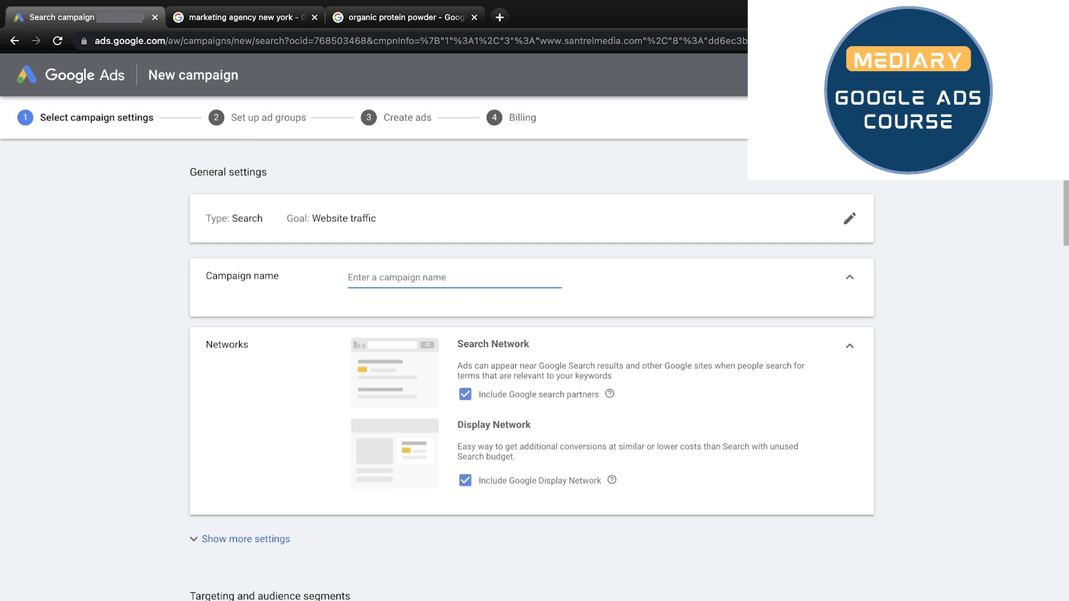
type("Websit")
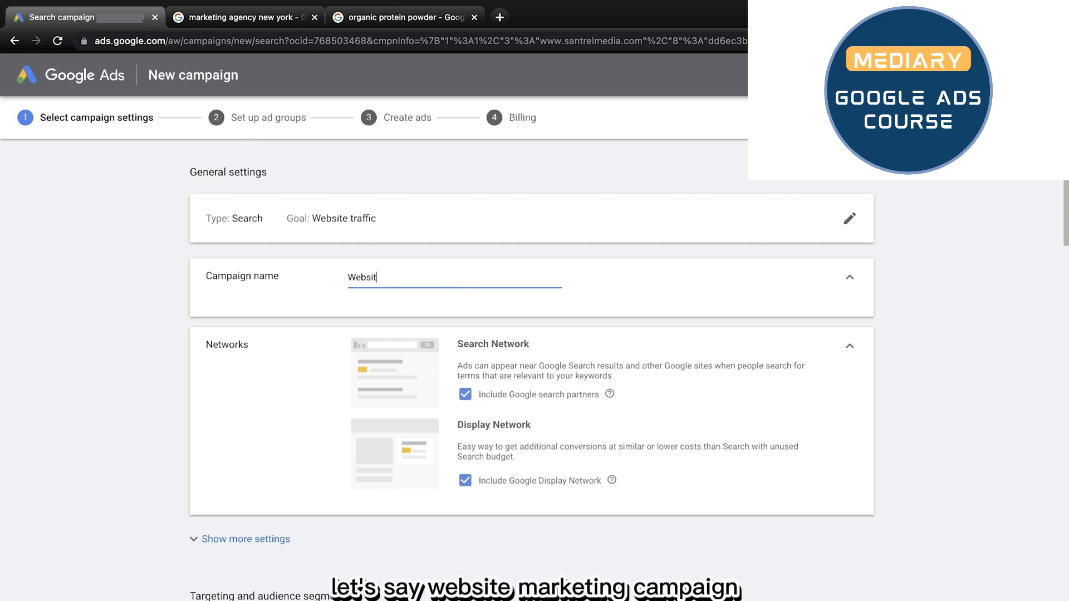
type("e Marketing ")
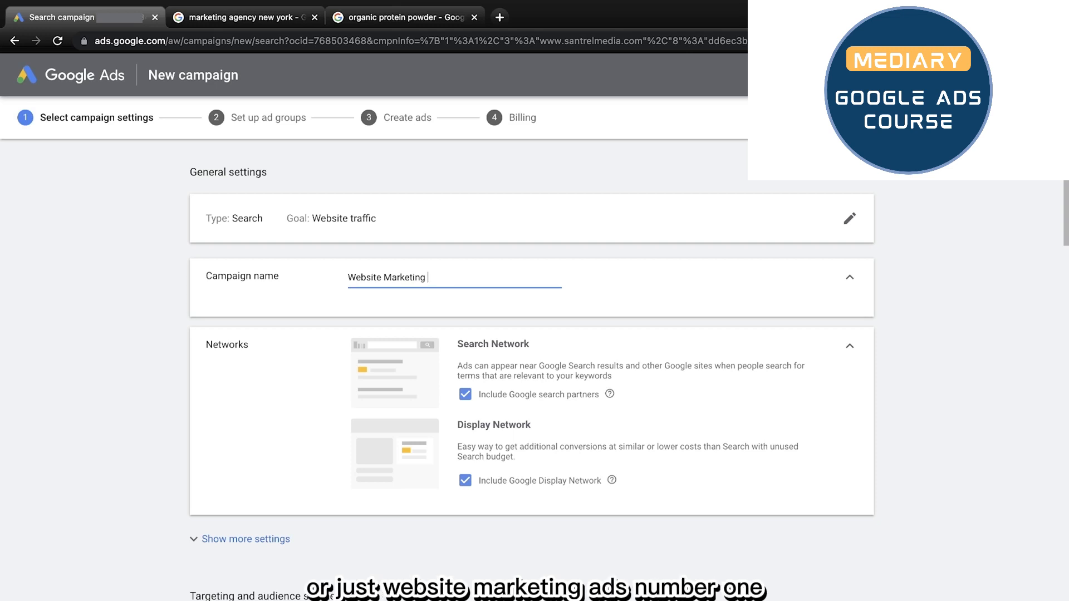
type("ads #1")
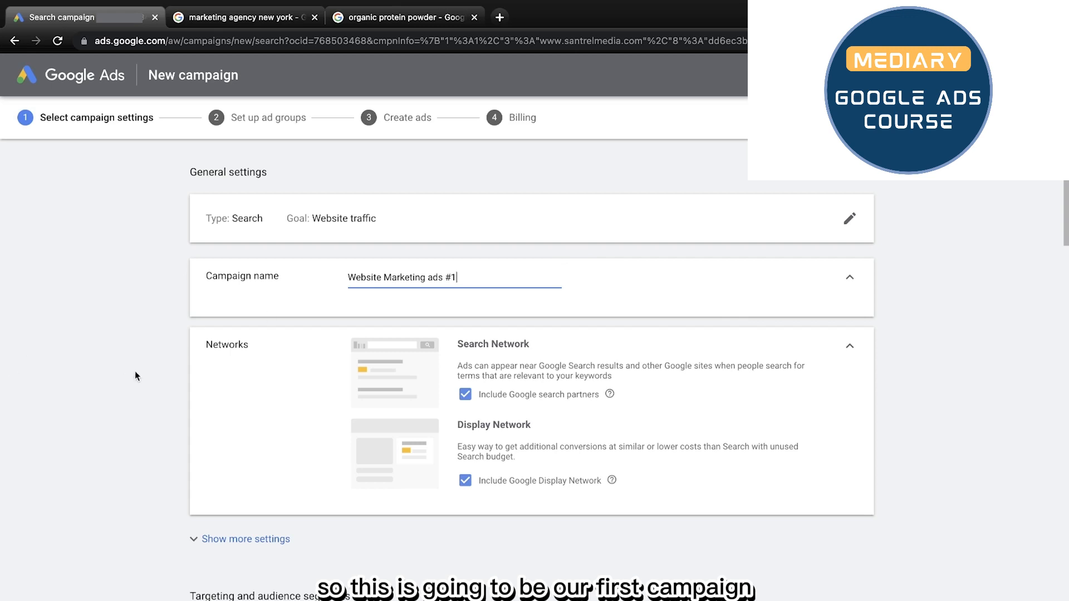
Step: Exclude the Google Display Network from the campaign's networks
scroll(146, 374, "down", 1)
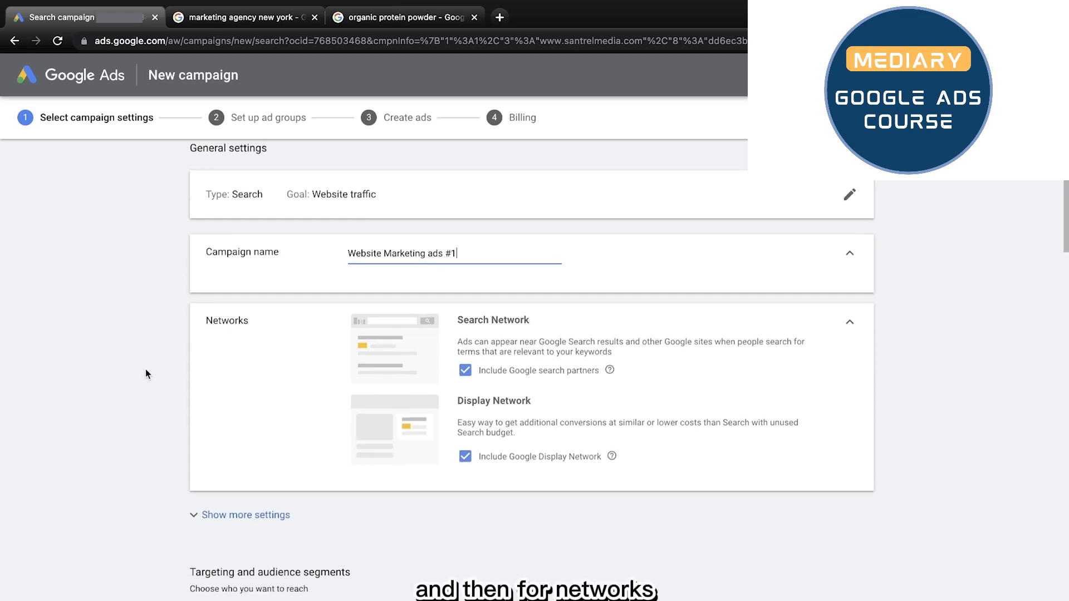
left_click(463, 458)
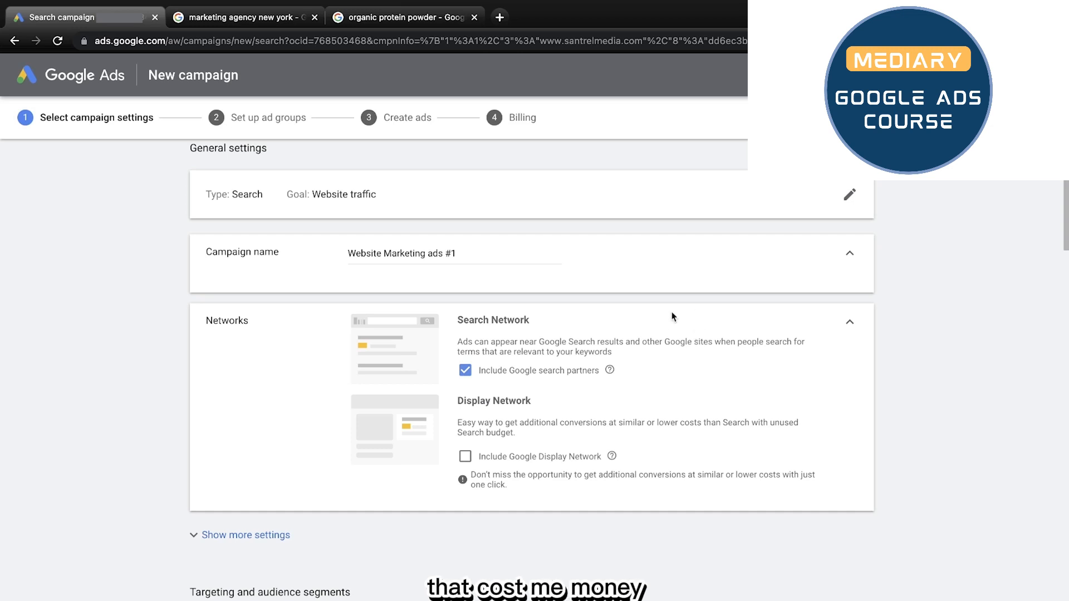
Step: Switch the location targeting to a custom location and target the state of New York, United States
scroll(185, 373, "down", 2)
scroll(188, 369, "down", 4)
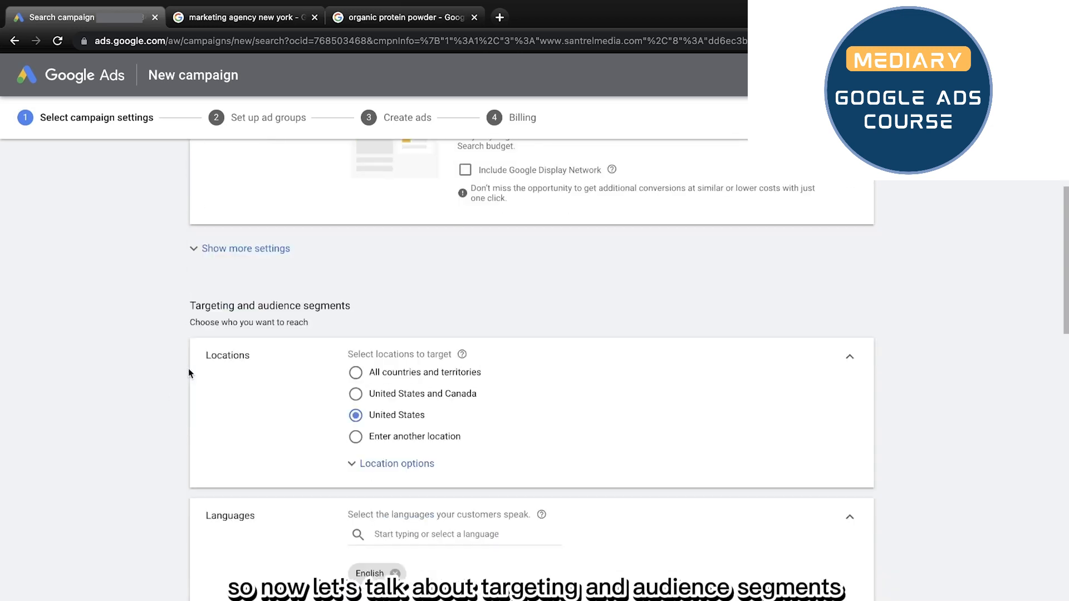
scroll(291, 321, "down", 1)
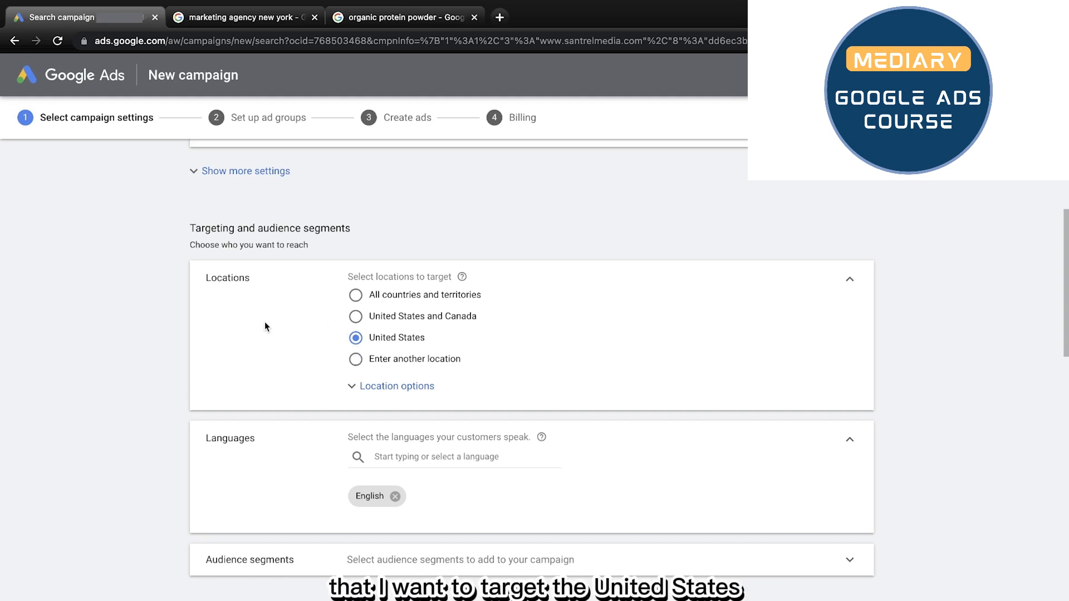
left_click(356, 359)
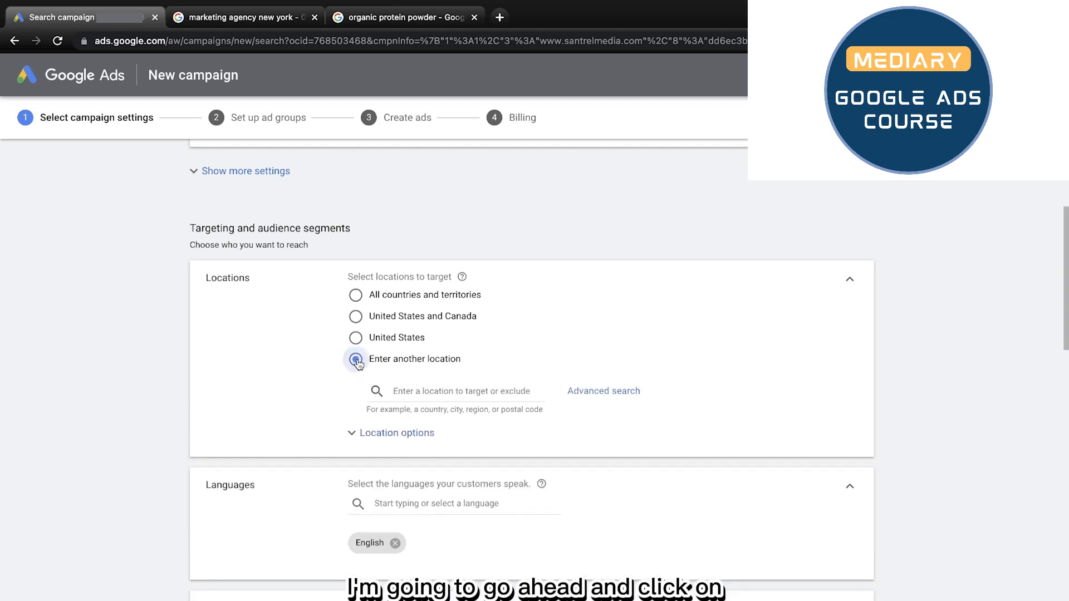
left_click(426, 394)
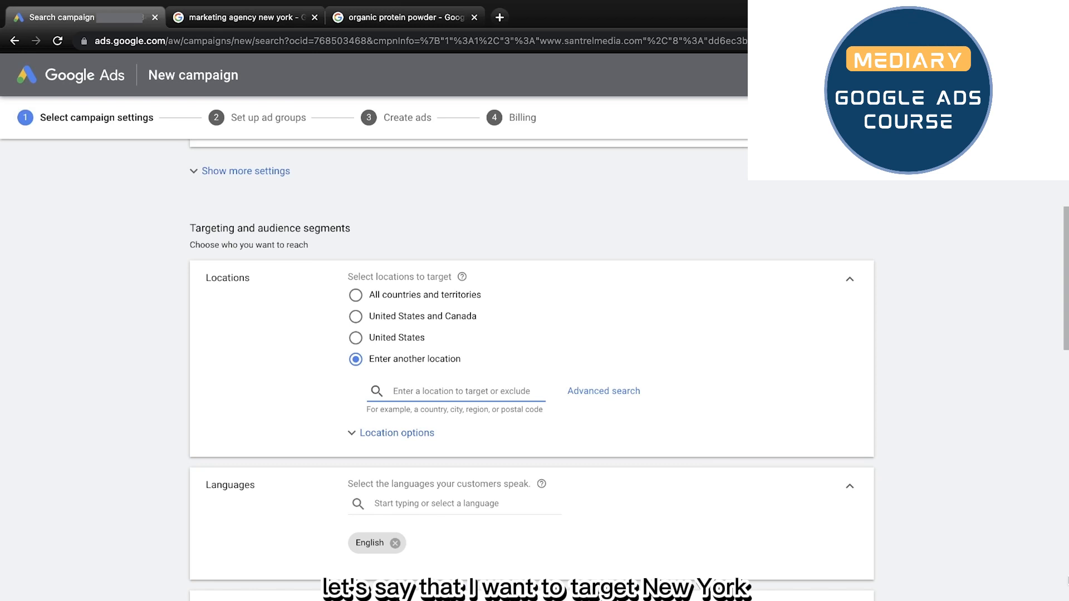
type("new ")
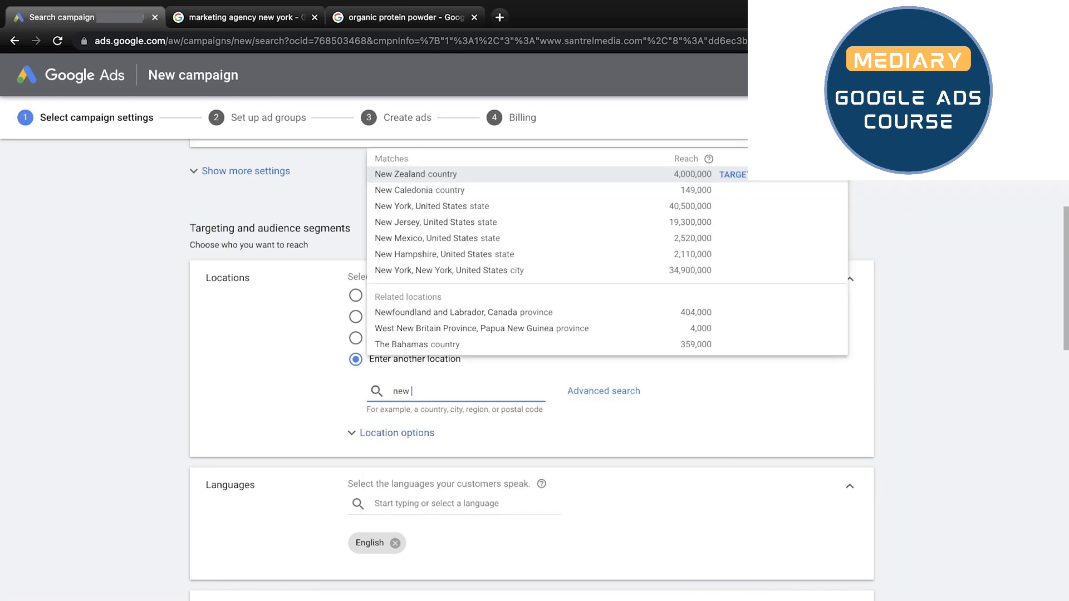
type("york")
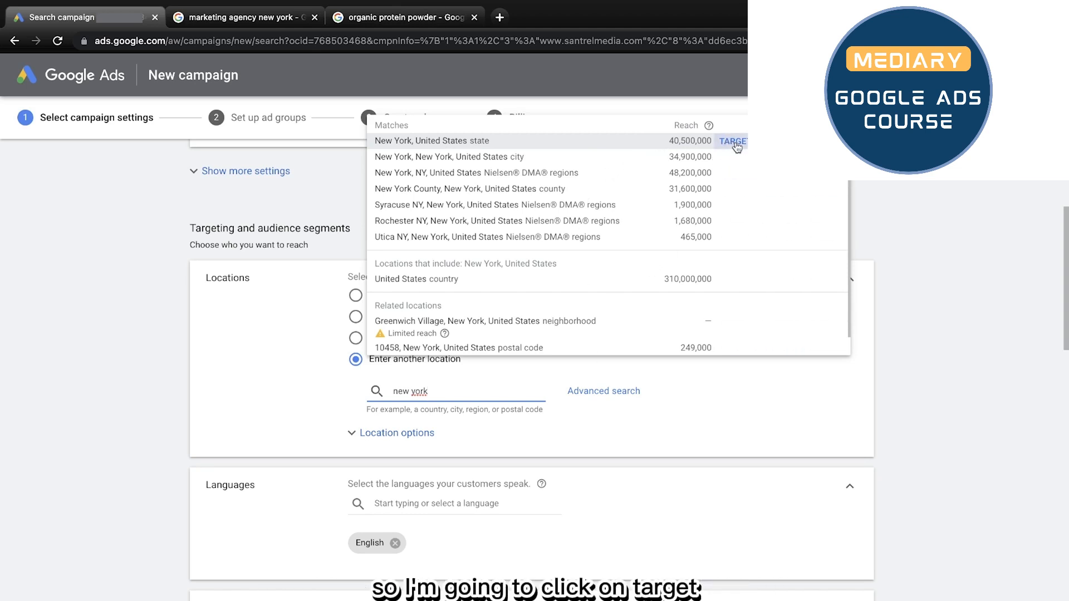
left_click(729, 142)
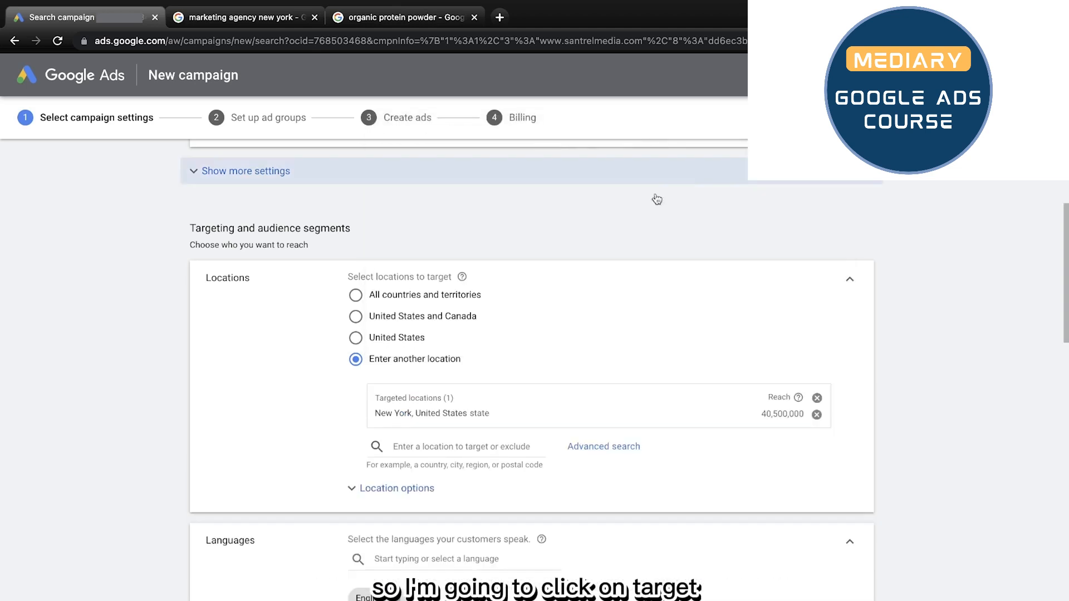
Step: Add the state of Connecticut, United States, to the targeted locations
left_click(440, 450)
type("co")
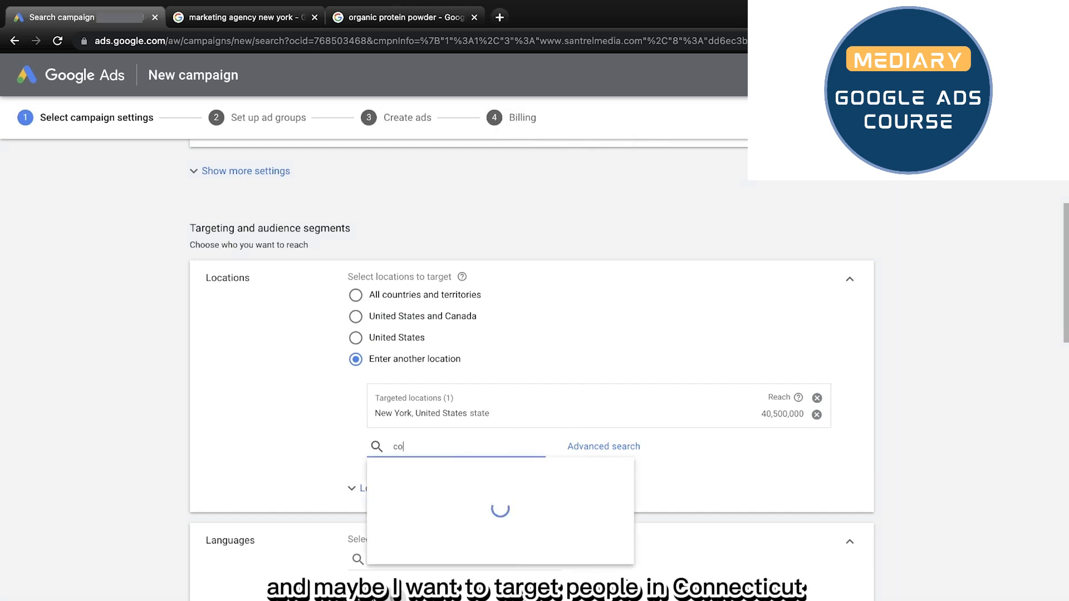
type("nne")
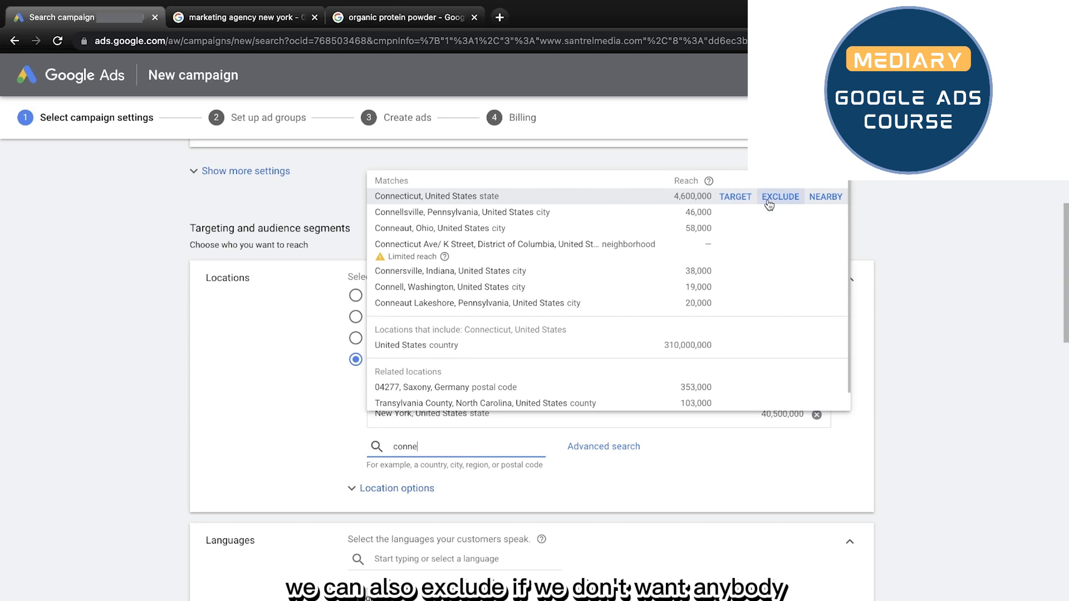
left_click(736, 197)
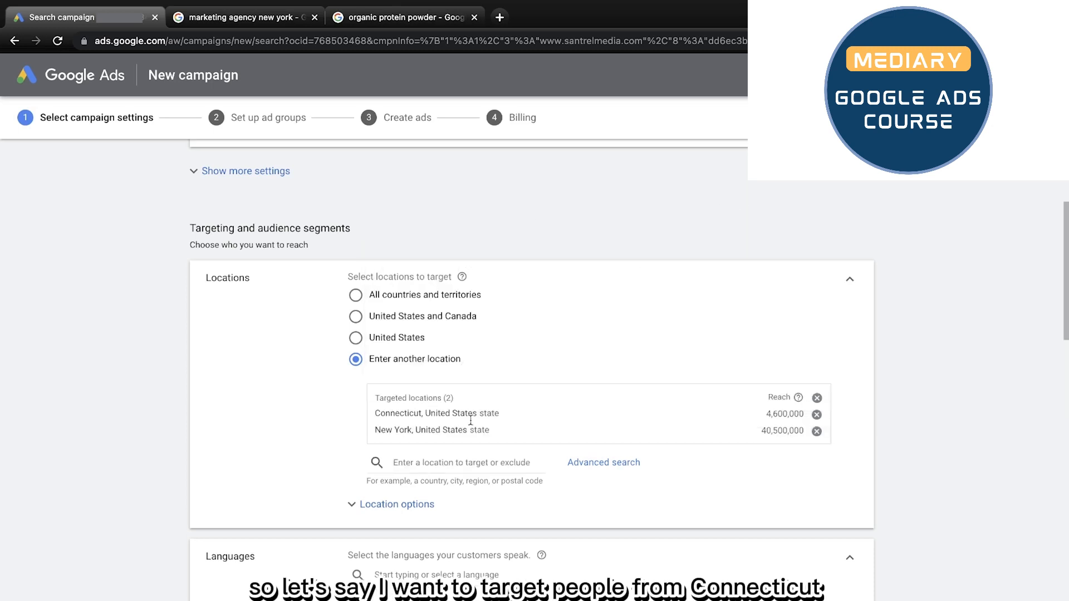
Step: Exclude the state of New Jersey, United States, from the campaign's locations
left_click(467, 465)
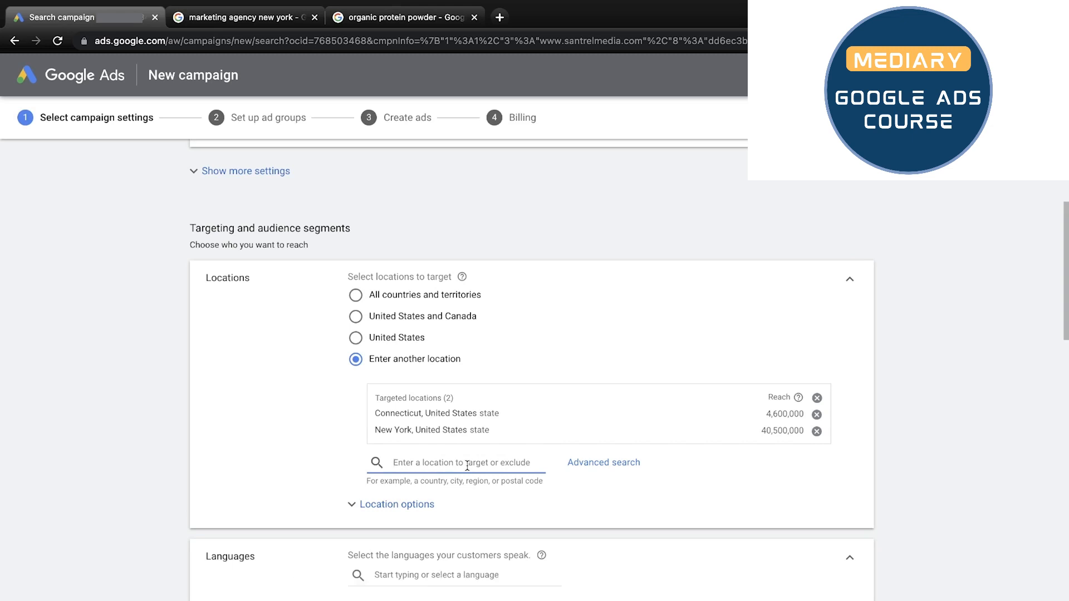
type("new ")
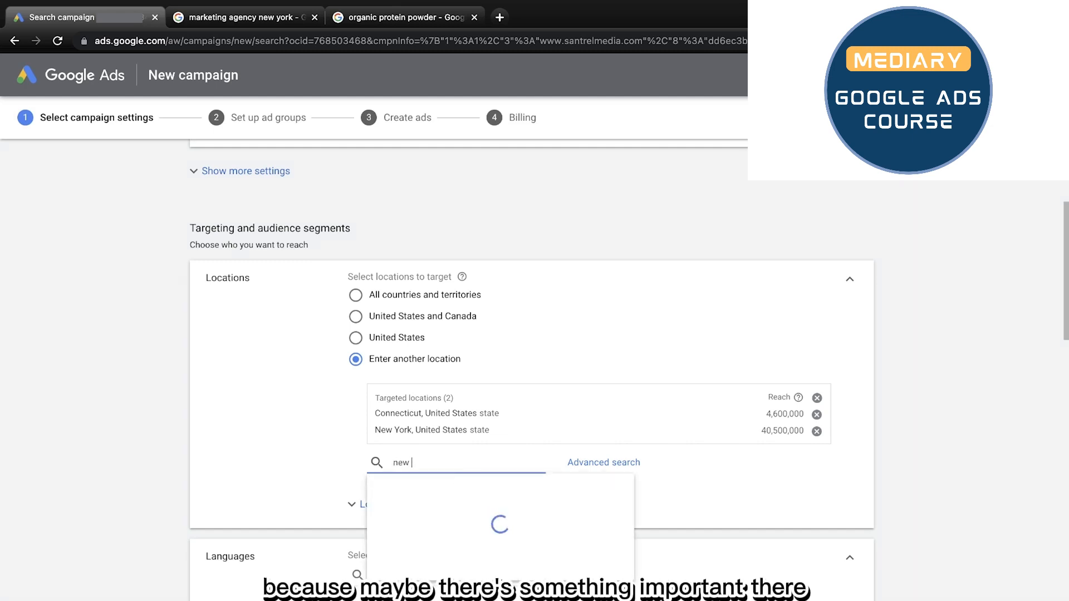
type("jer")
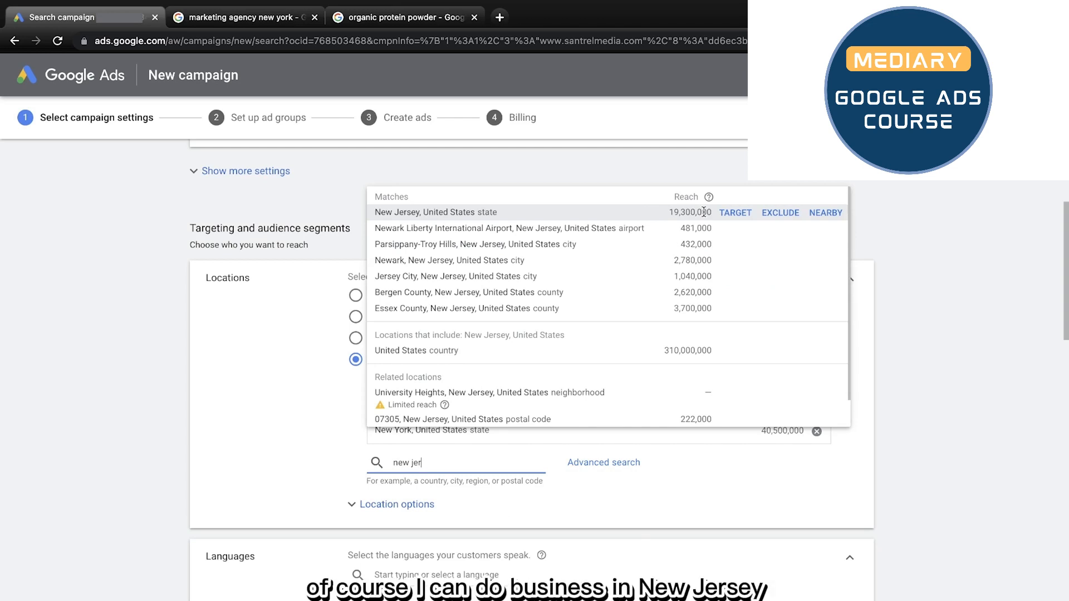
left_click(781, 214)
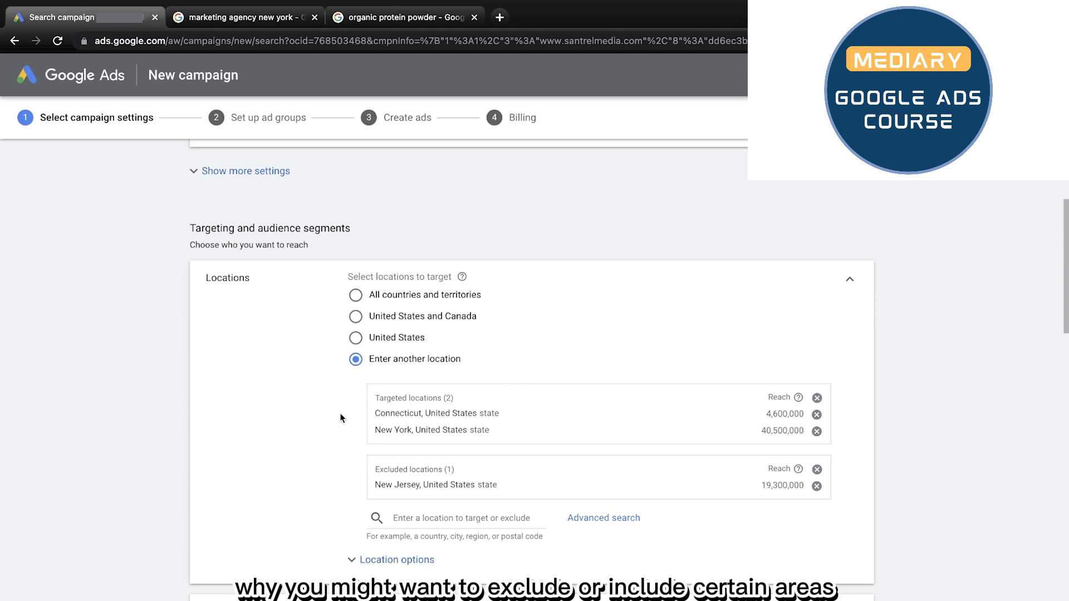
Step: Review the location and language settings and expand the campaign's audience segments
scroll(301, 480, "down", 2)
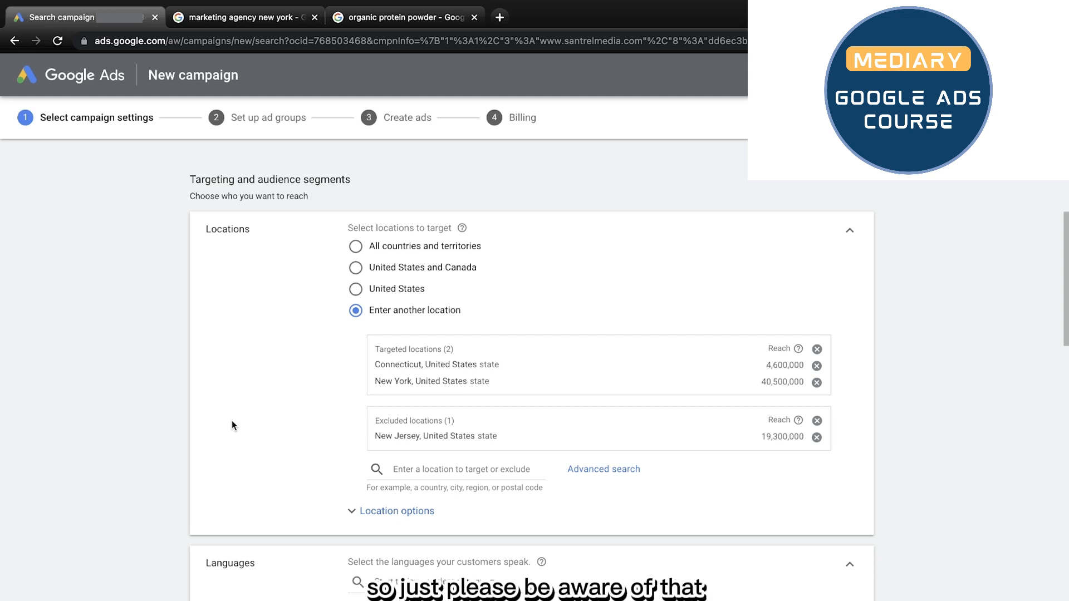
scroll(212, 414, "down", 1)
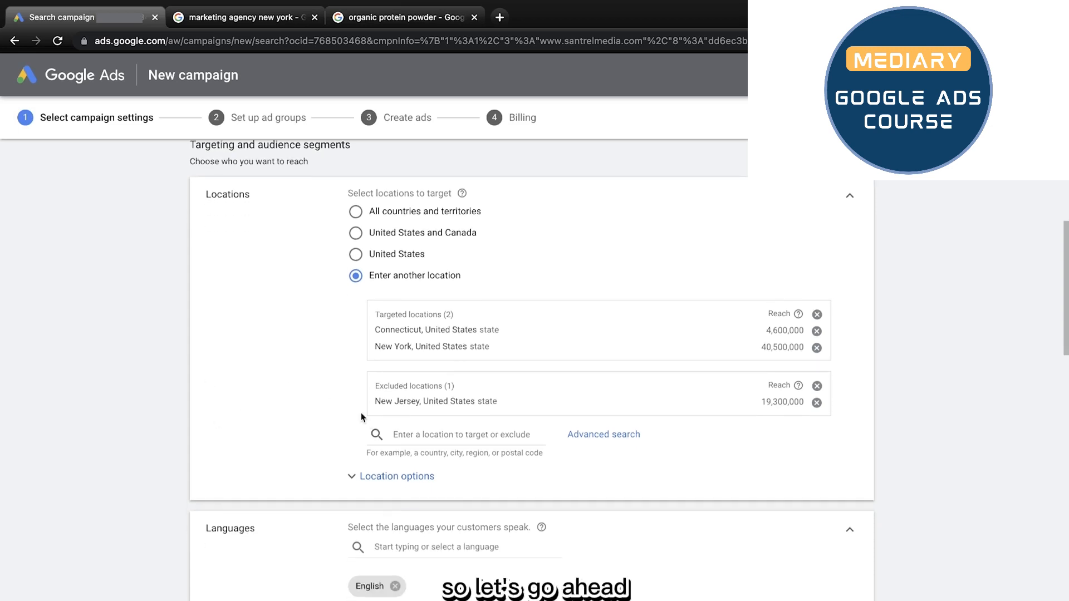
scroll(282, 446, "down", 4)
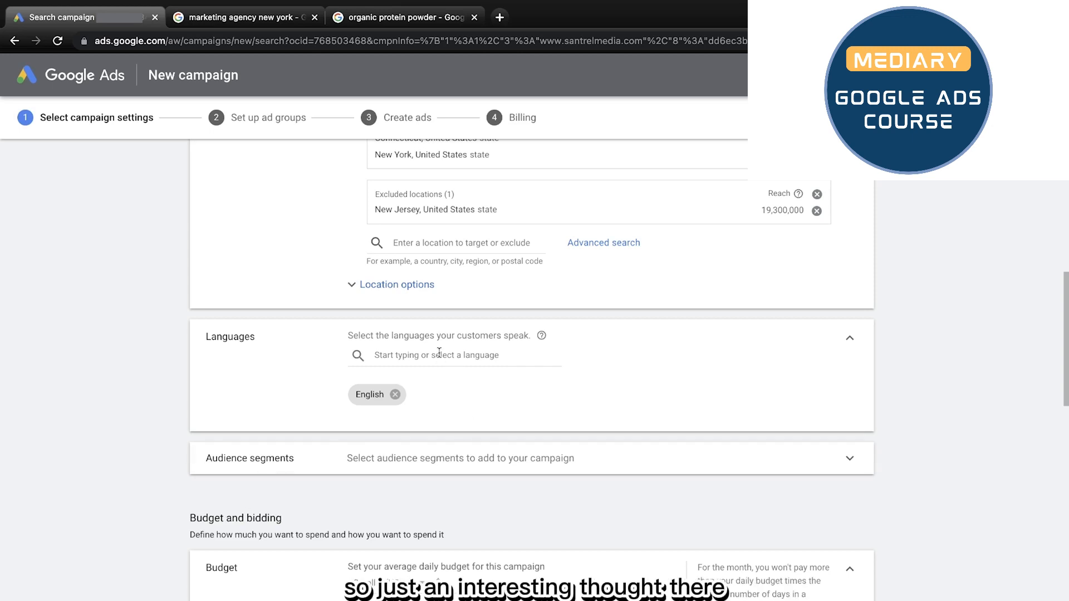
scroll(455, 367, "down", 2)
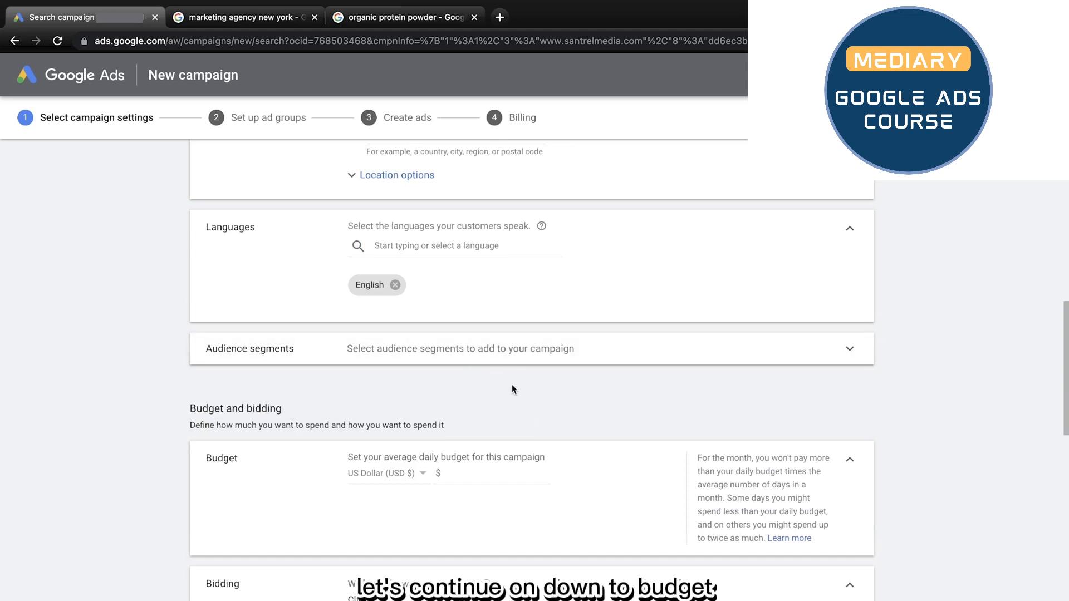
scroll(512, 386, "down", 1)
left_click(512, 329)
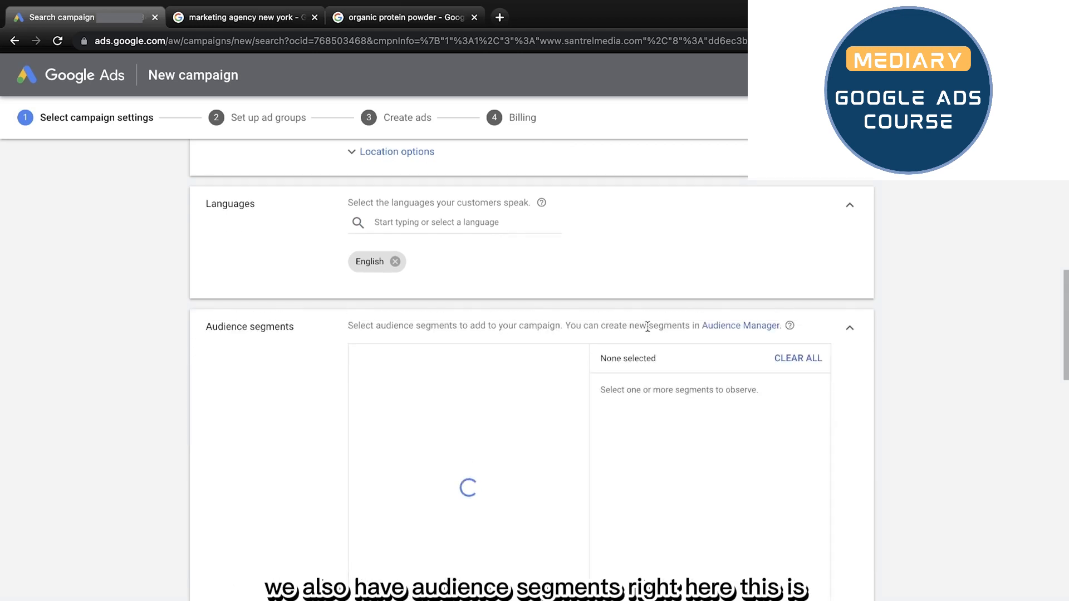
Step: Collapse the audience segments without selecting any and set the campaign's average daily budget to $40
left_click(848, 329)
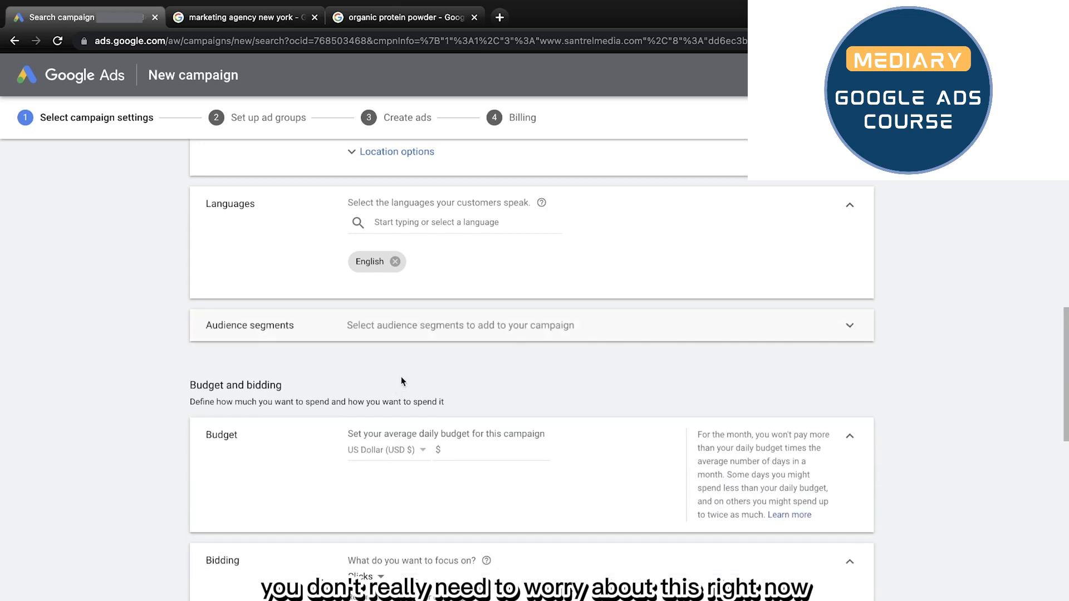
scroll(459, 373, "down", 4)
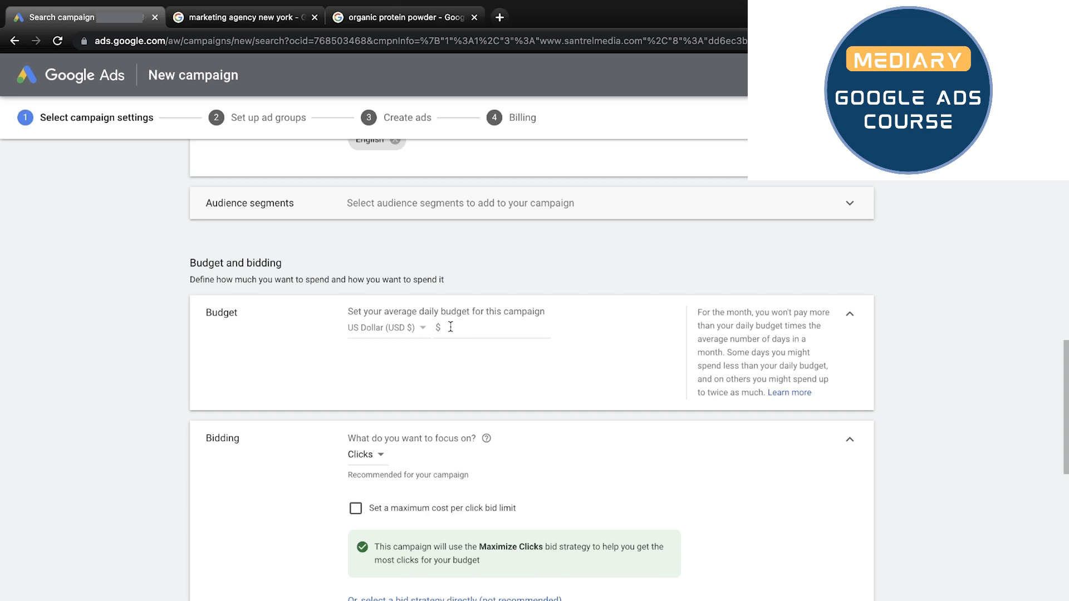
left_click(451, 327)
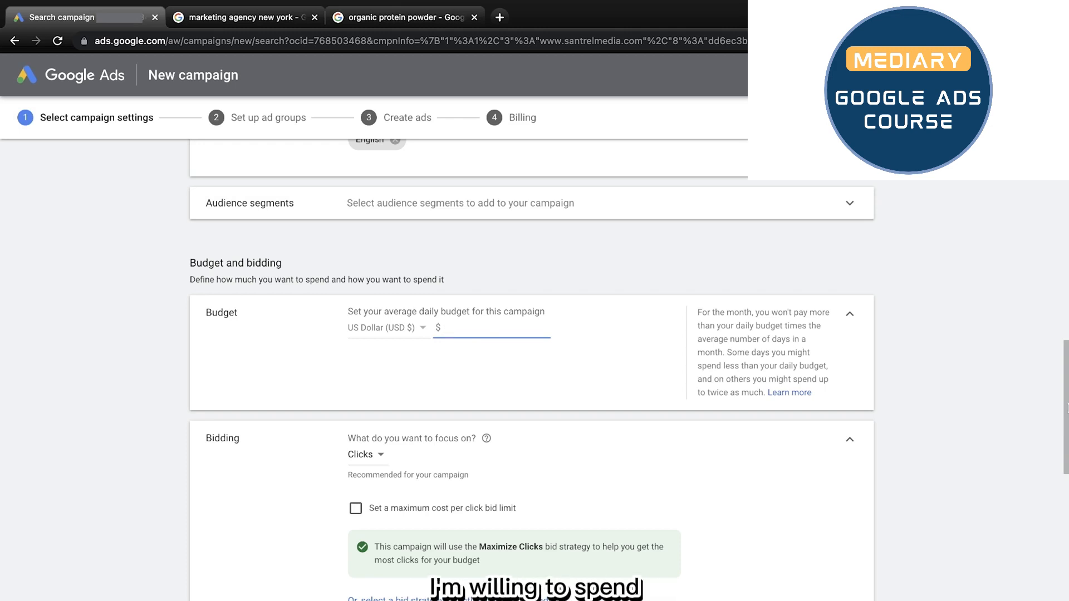
type("40")
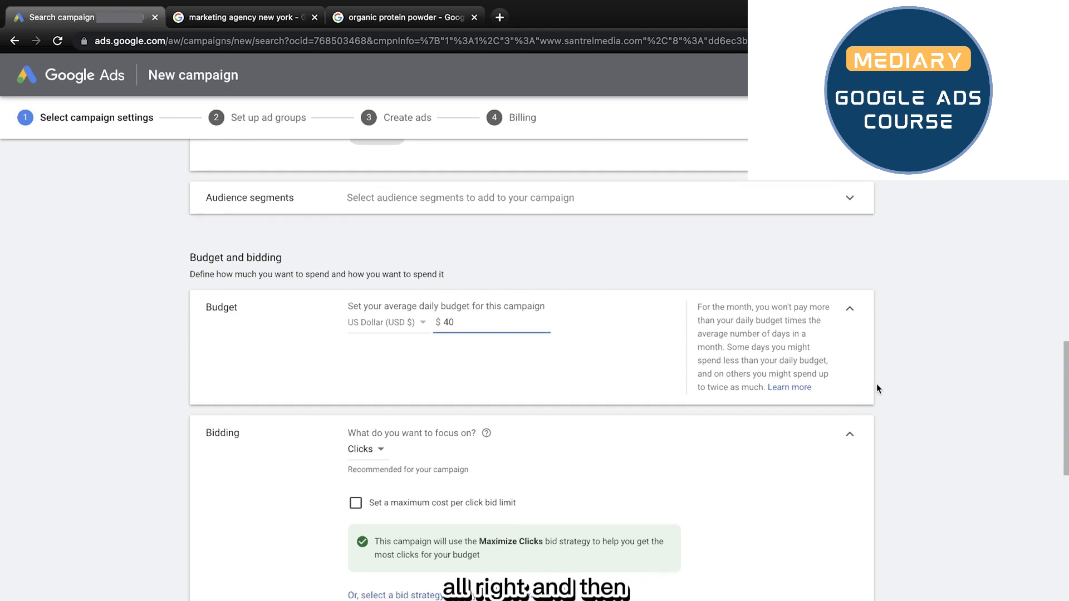
Step: Keep the bidding focus on Clicks and enable a maximum cost per click bid limit of $8
scroll(624, 420, "down", 5)
scroll(606, 401, "up", 4)
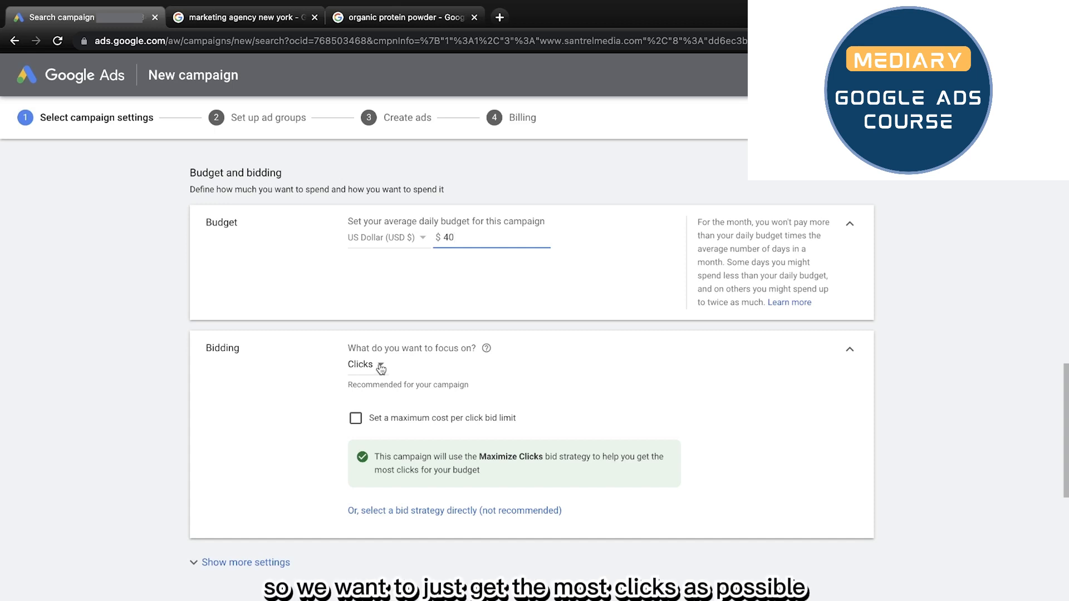
left_click(380, 369)
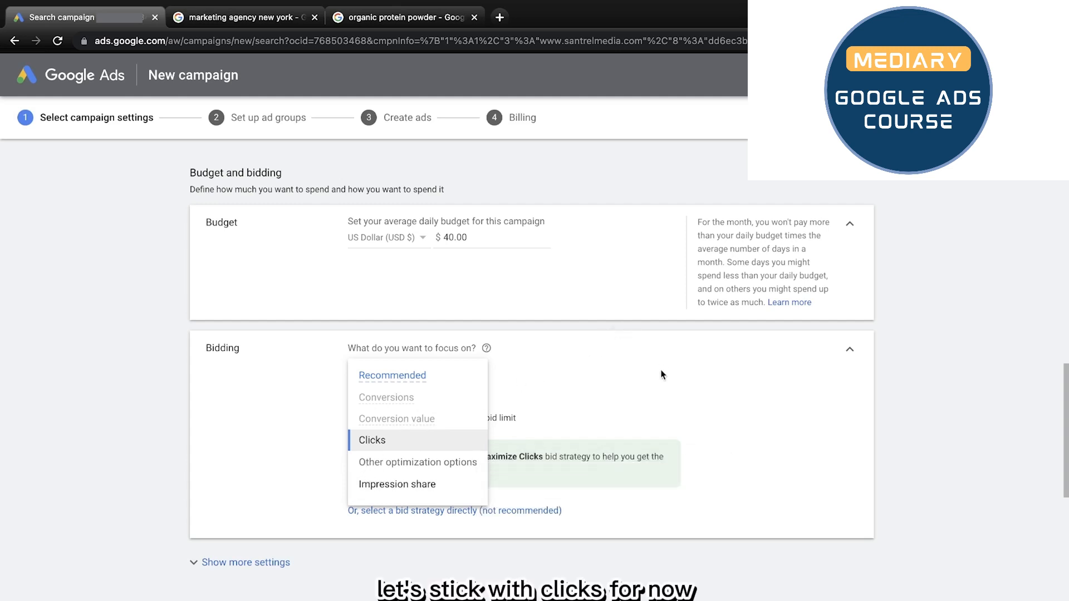
left_click(587, 387)
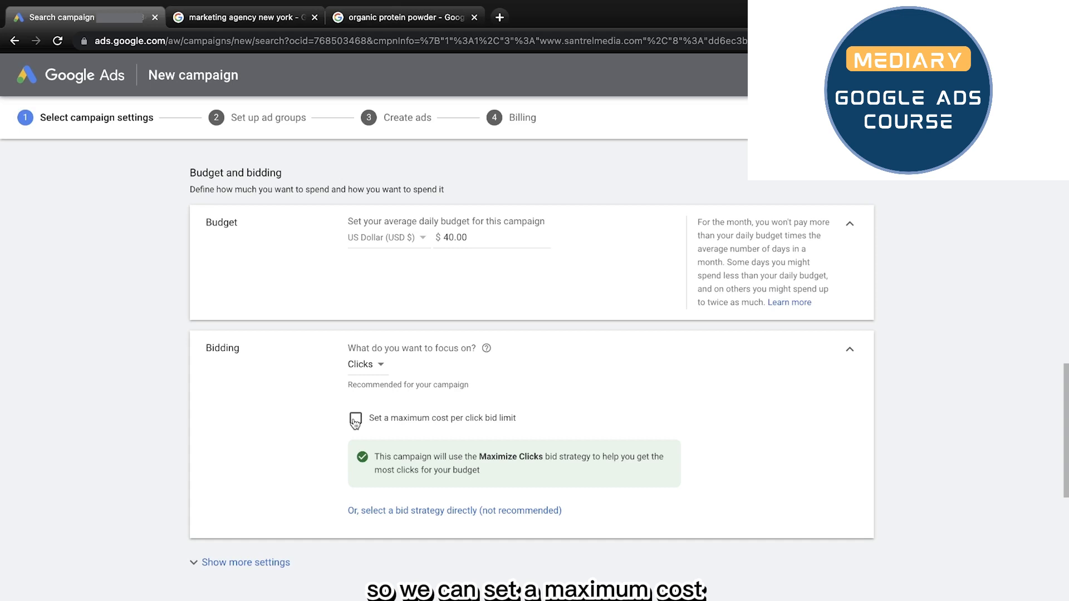
left_click(354, 421)
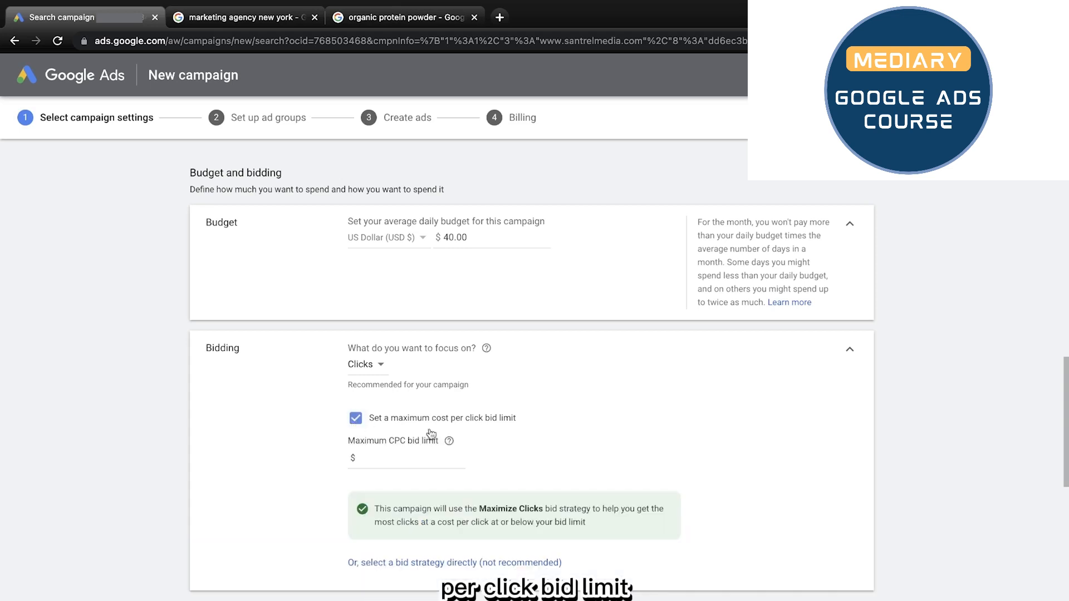
left_click(383, 453)
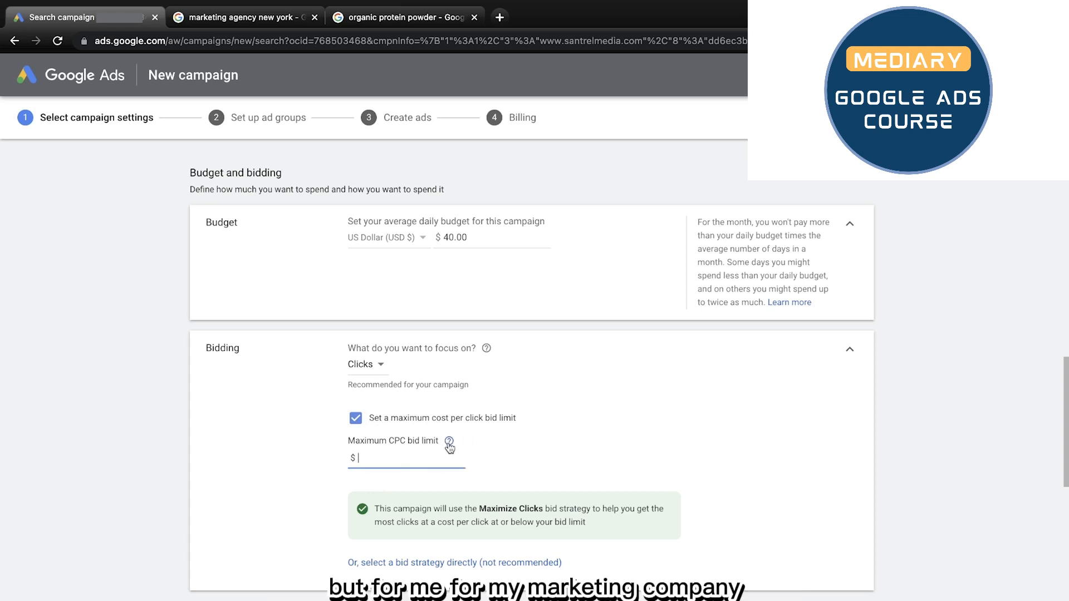
mouse_move(448, 441)
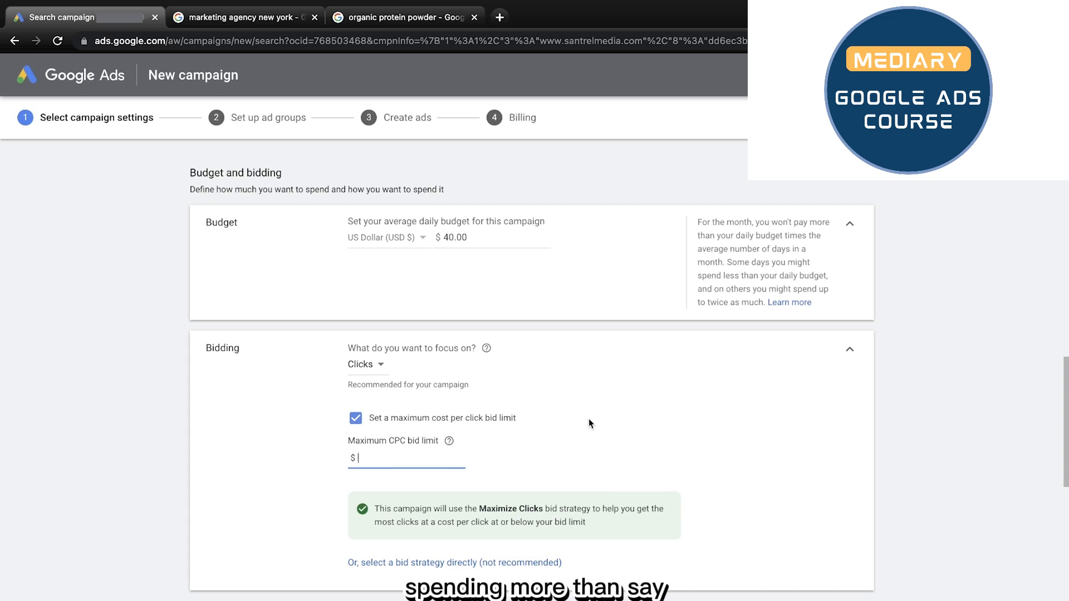
type("8")
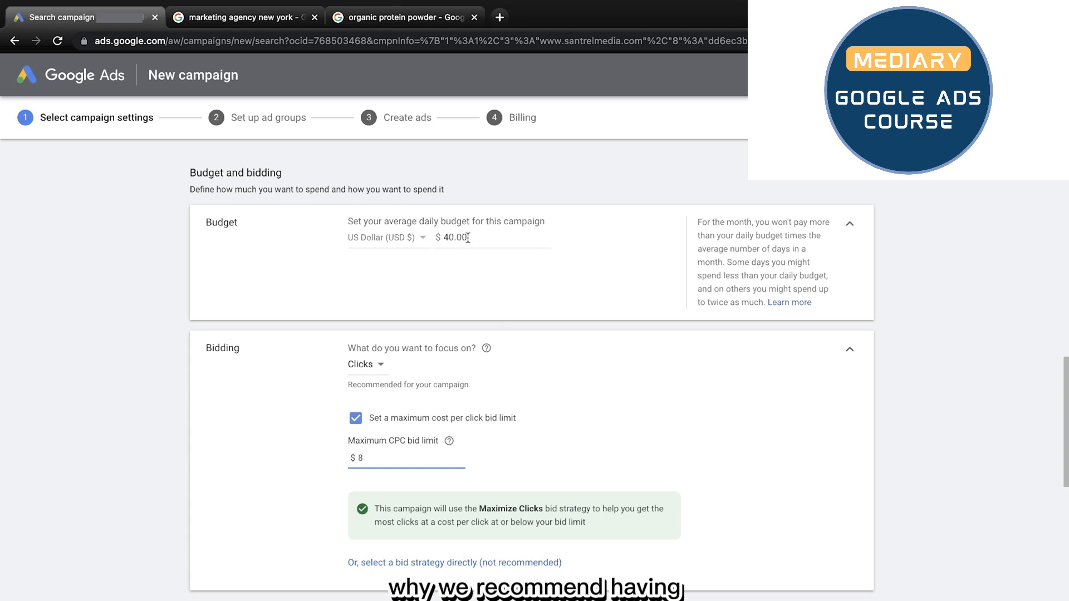
left_click_drag(470, 238, 441, 239)
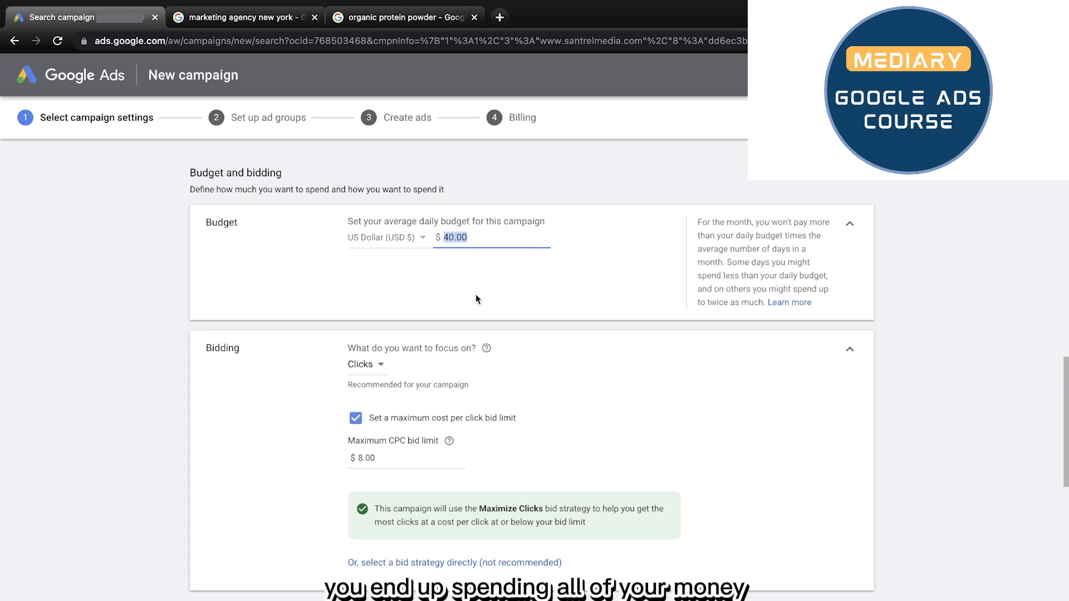
left_click(546, 276)
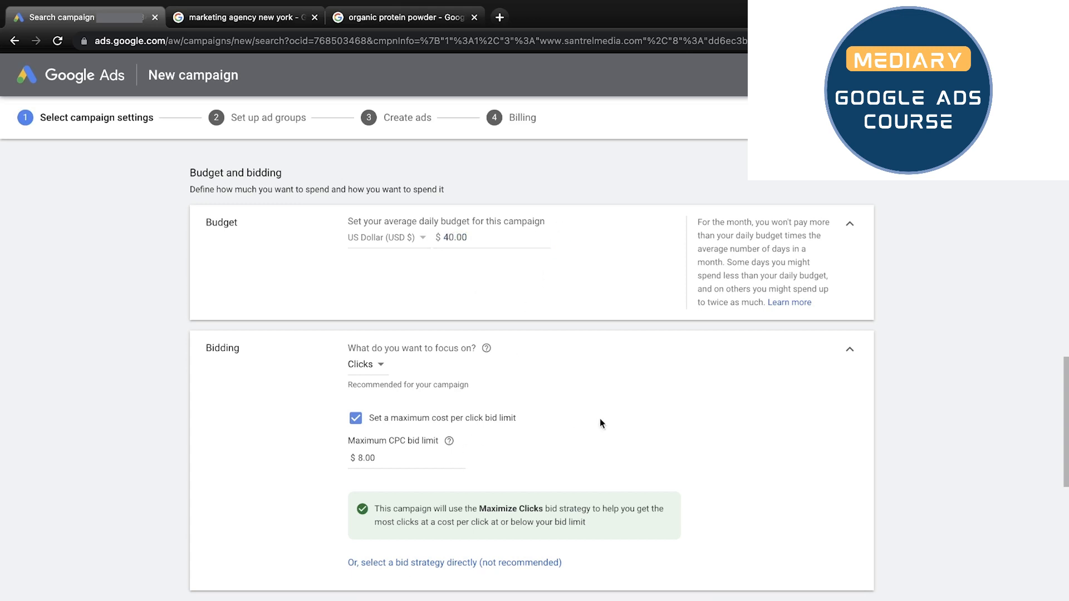
Step: Review the call extension options without adding any ad extension, and save the campaign settings to continue to the ad group setup
scroll(613, 424, "down", 2)
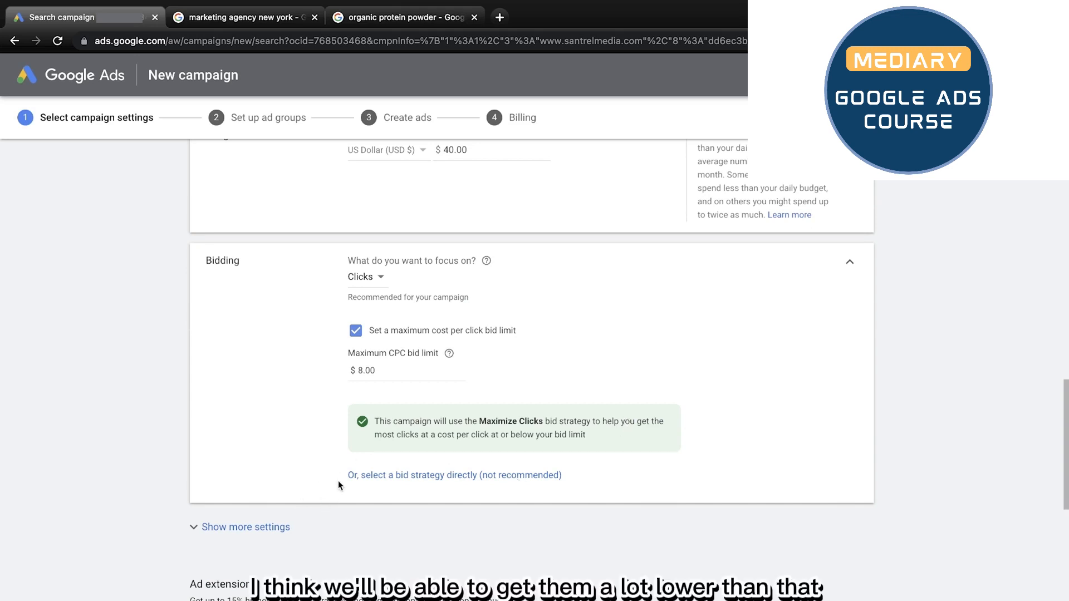
scroll(387, 386, "up", 2)
scroll(387, 386, "down", 6)
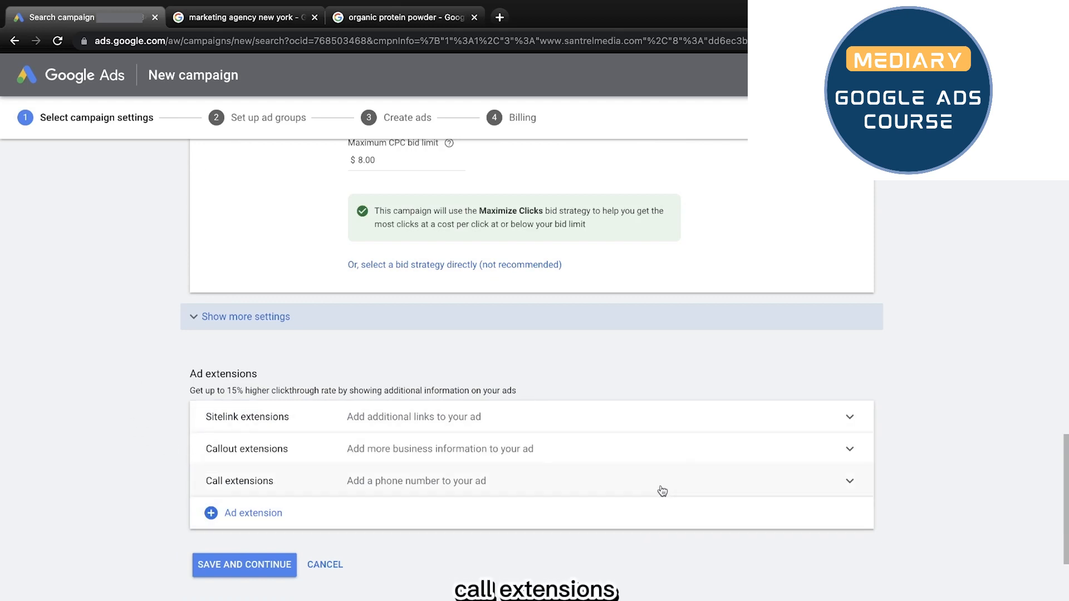
left_click(542, 495)
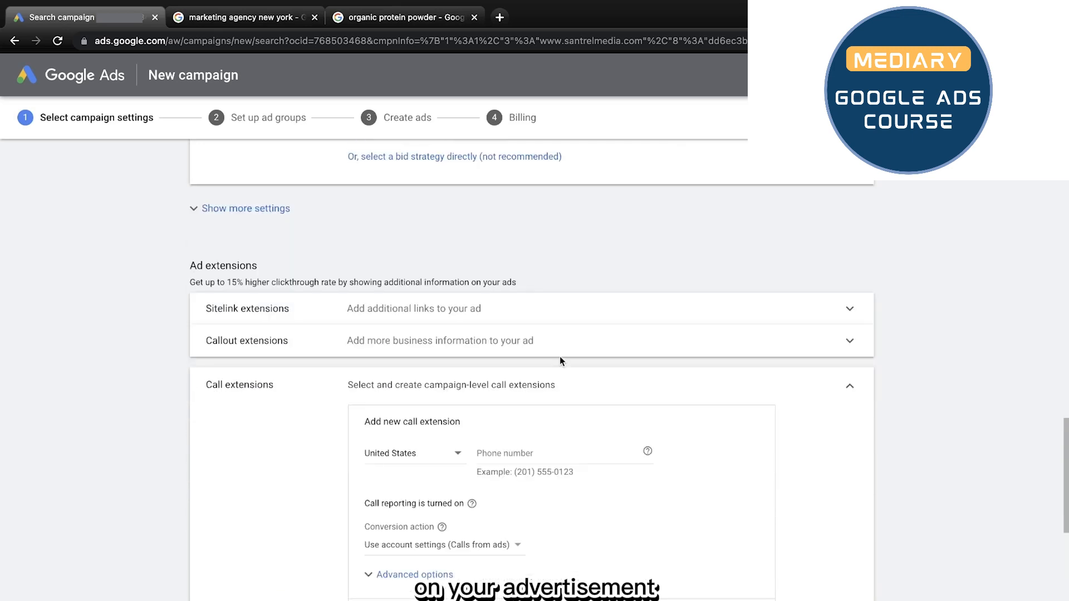
left_click(850, 389)
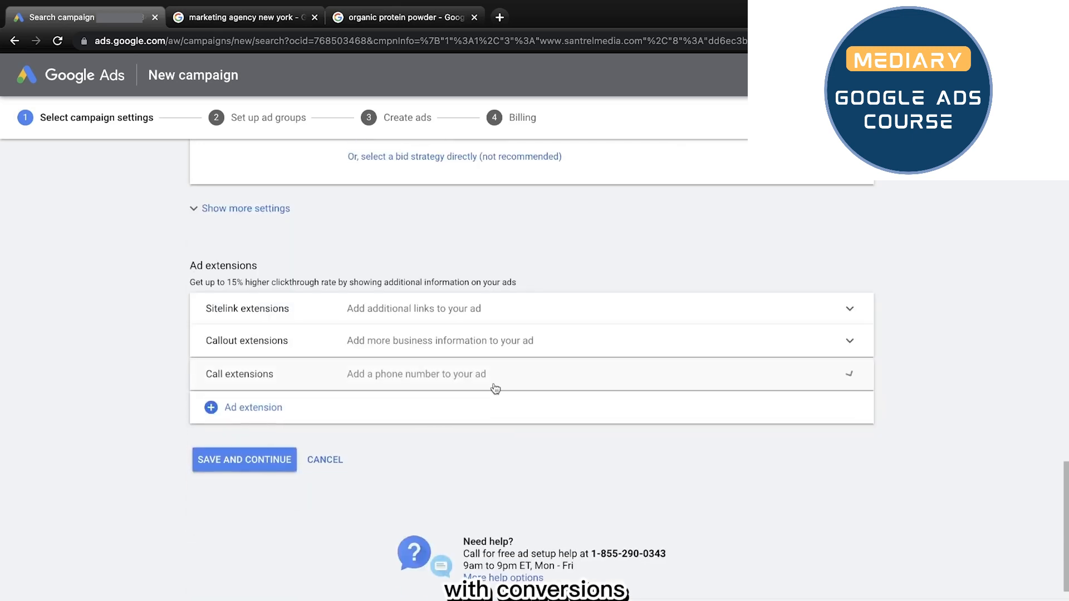
left_click_drag(195, 282, 268, 281)
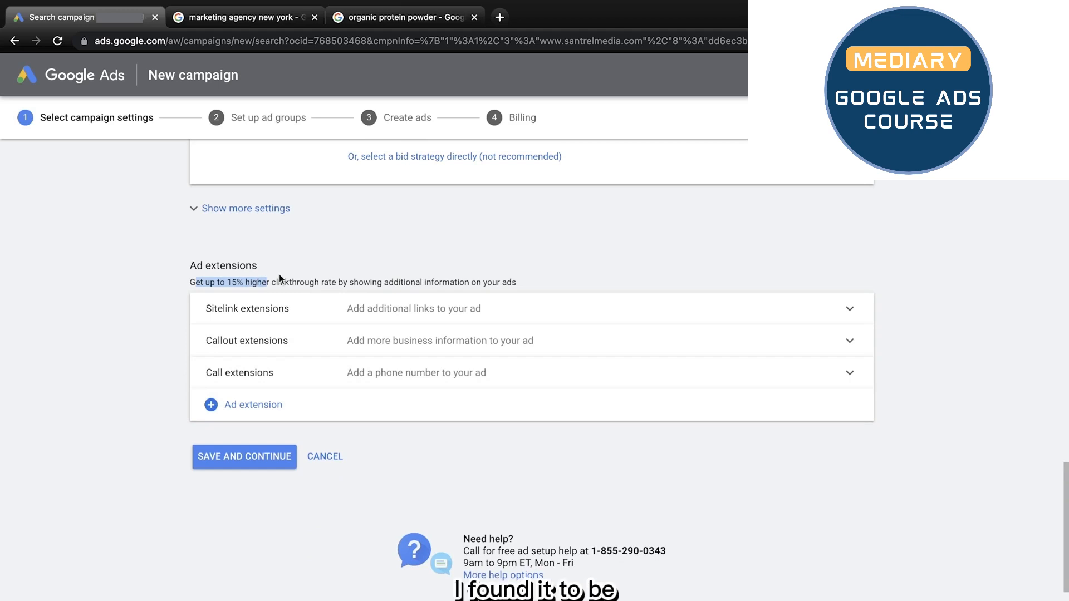
left_click(178, 262)
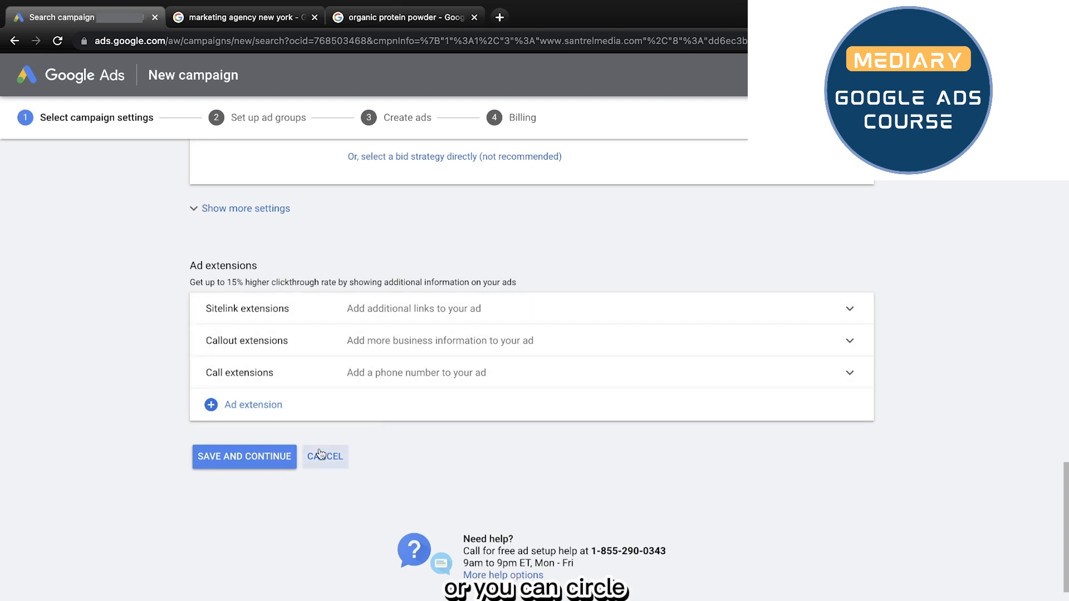
left_click(245, 464)
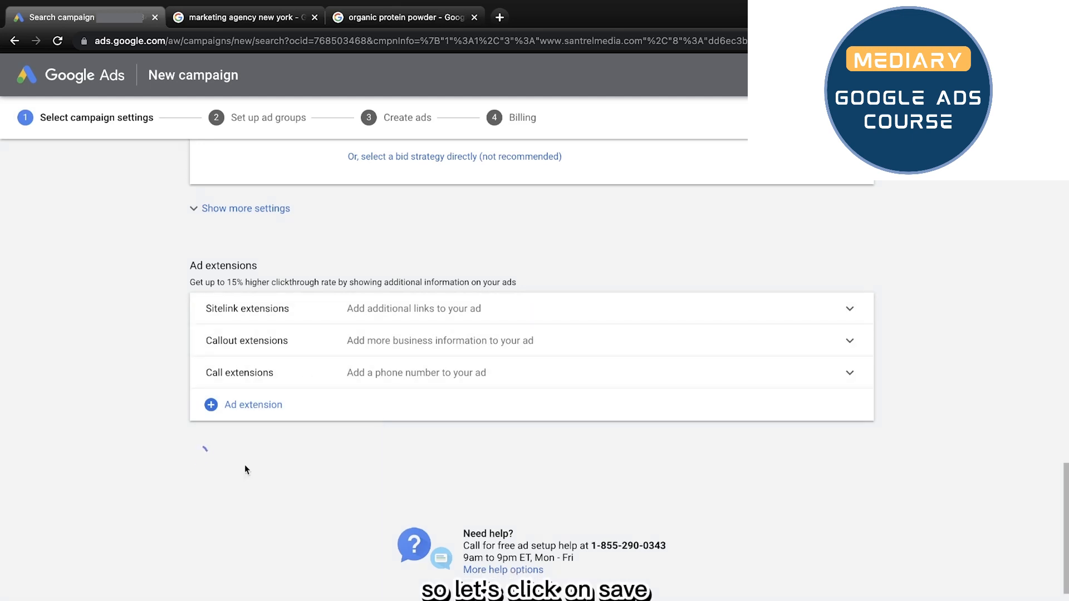